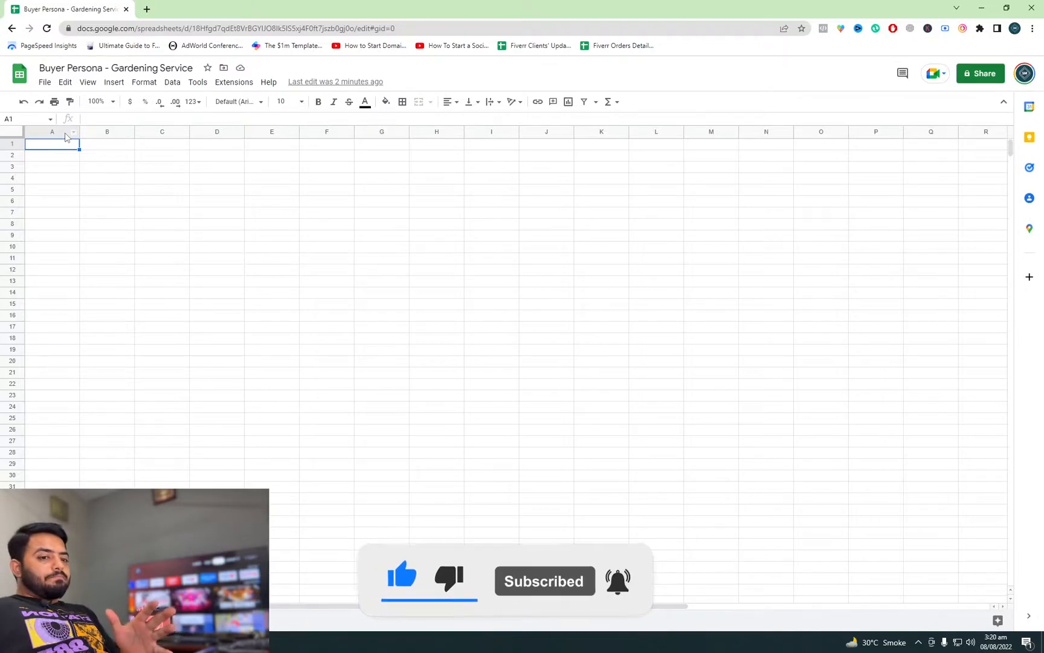
Step: Add the header Age in cell A1 with the value 30+ below it in A2
text(Age)
key(Return)
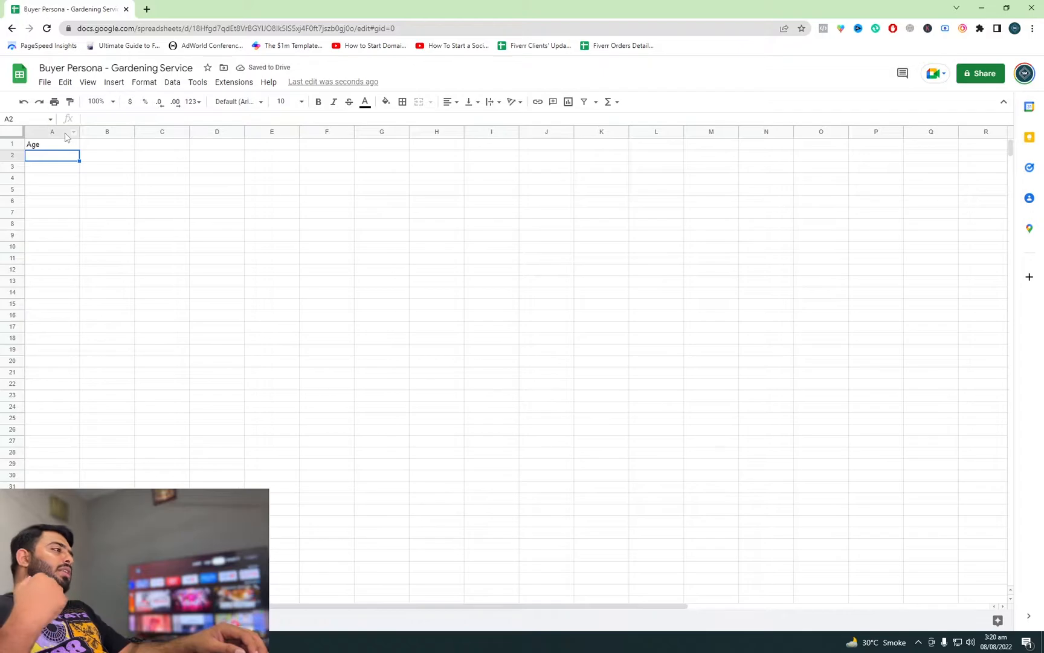
text(30+)
key(Tab)
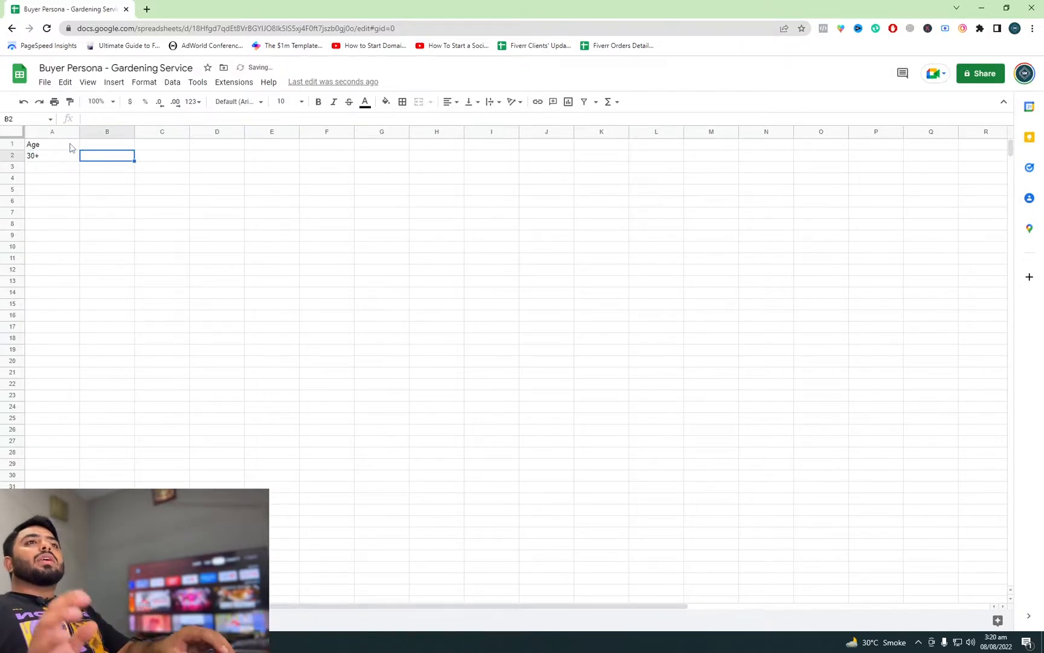
Step: Add the header Gender in cell B1 with the value Both below it in B2
key(Up)
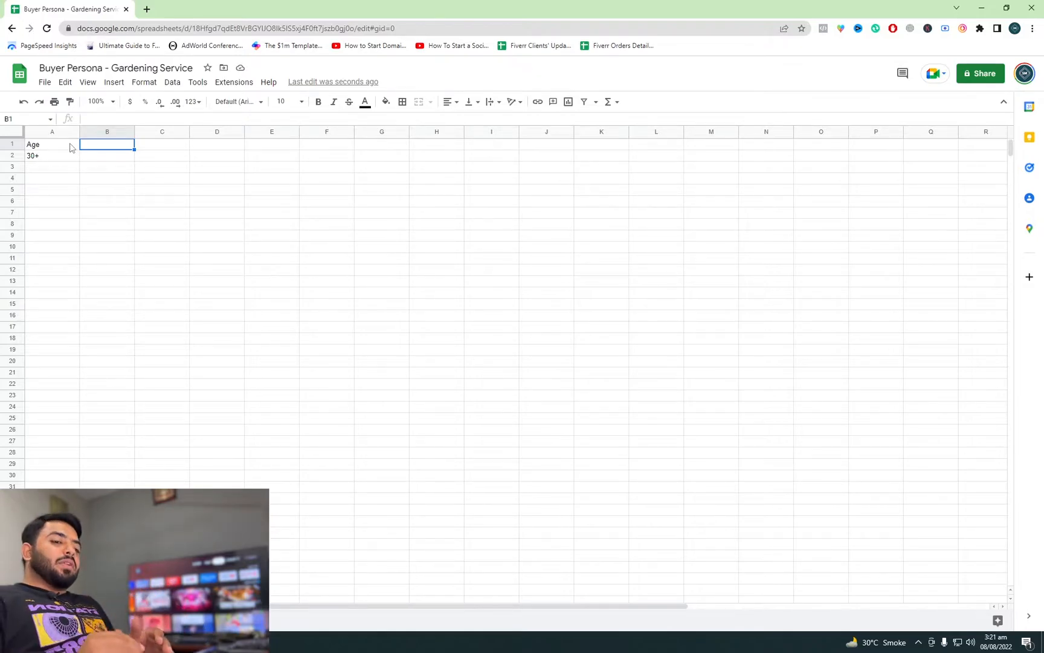
text(Gender)
key(Return)
text(Both)
key(Tab)
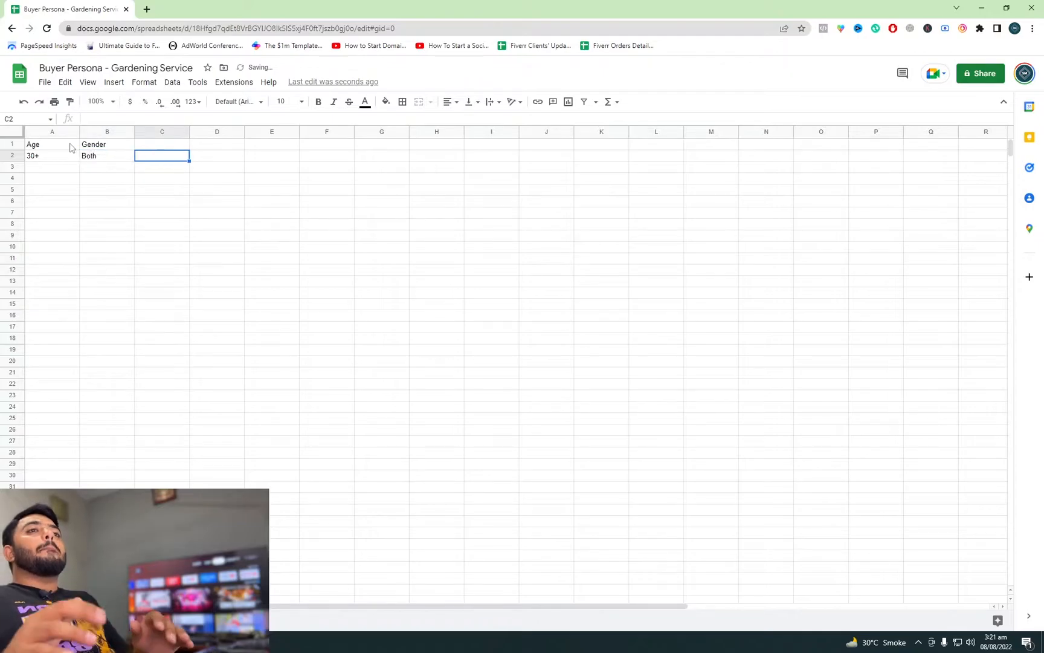
Step: Enter the header Target Area in cell C1
key(Up)
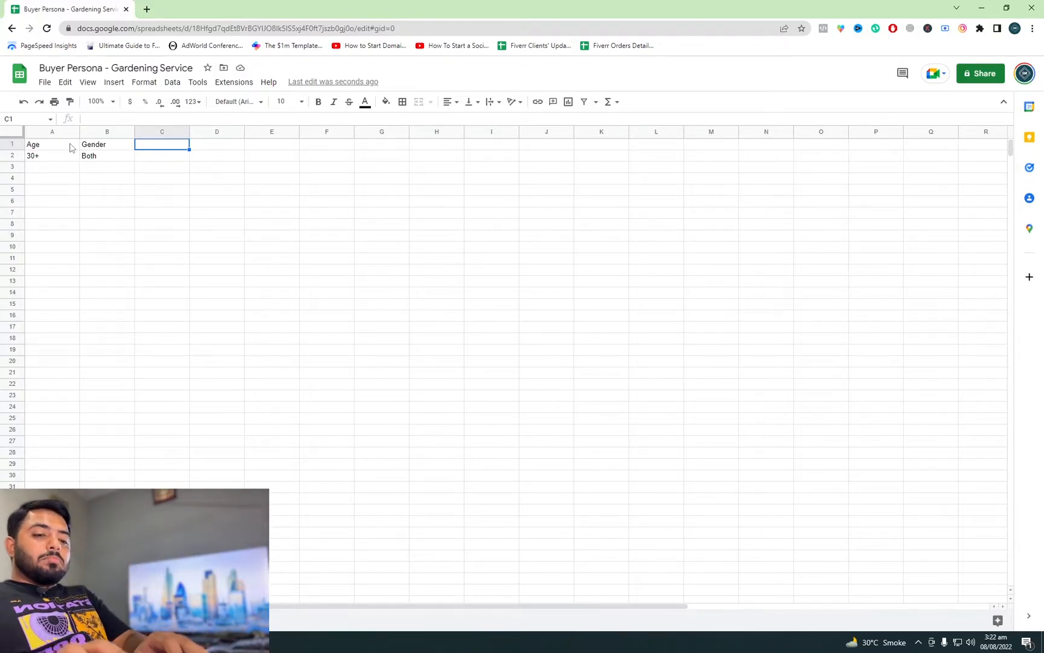
text(Target)
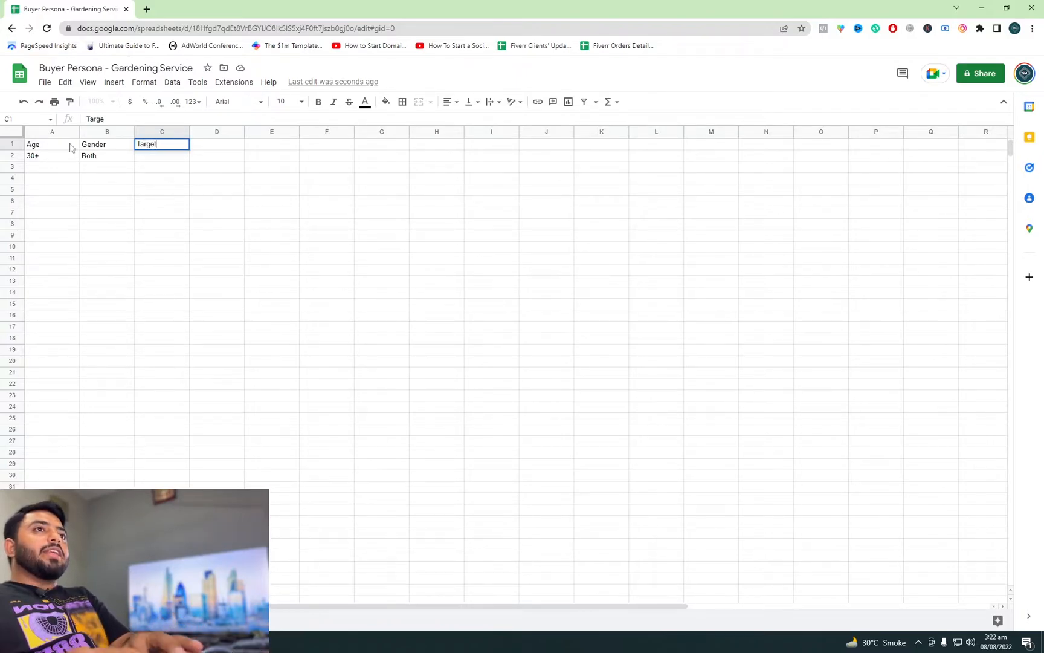
text( Area)
key(Return)
Step: Enter 7KM Around shop in cell C2 under Target Area and fit column C's width to its text
text(1)
key(BackSpace)
text(7LM)
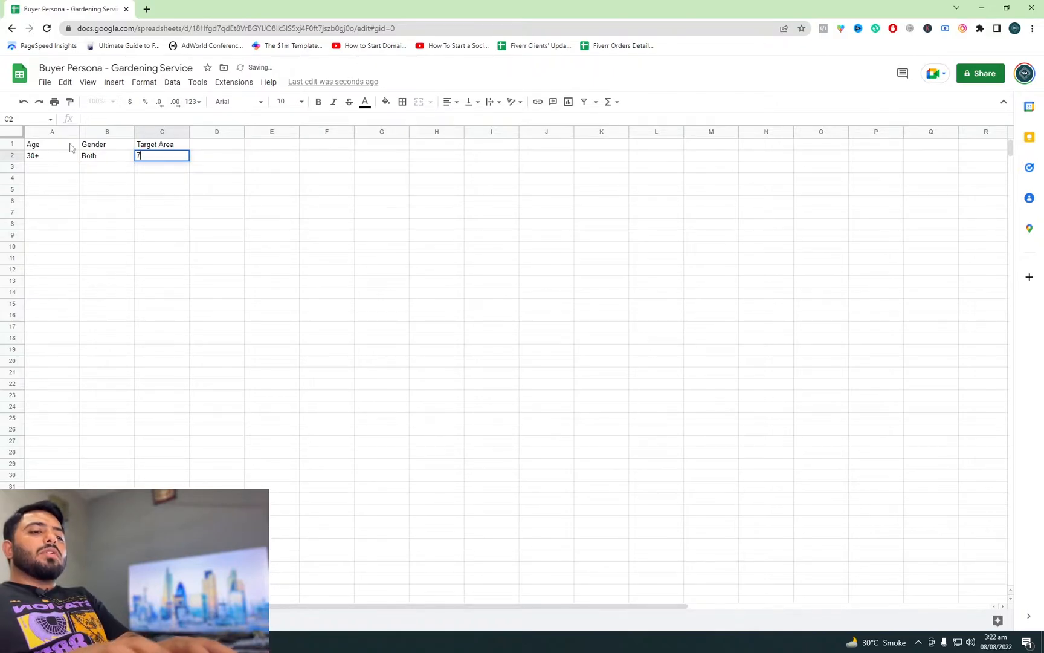
key(BackSpace)
key(BackSpace)
key(BackSpace)
text(KNMS)
key(BackSpace)
key(BackSpace)
key(BackSpace)
text(M Aron)
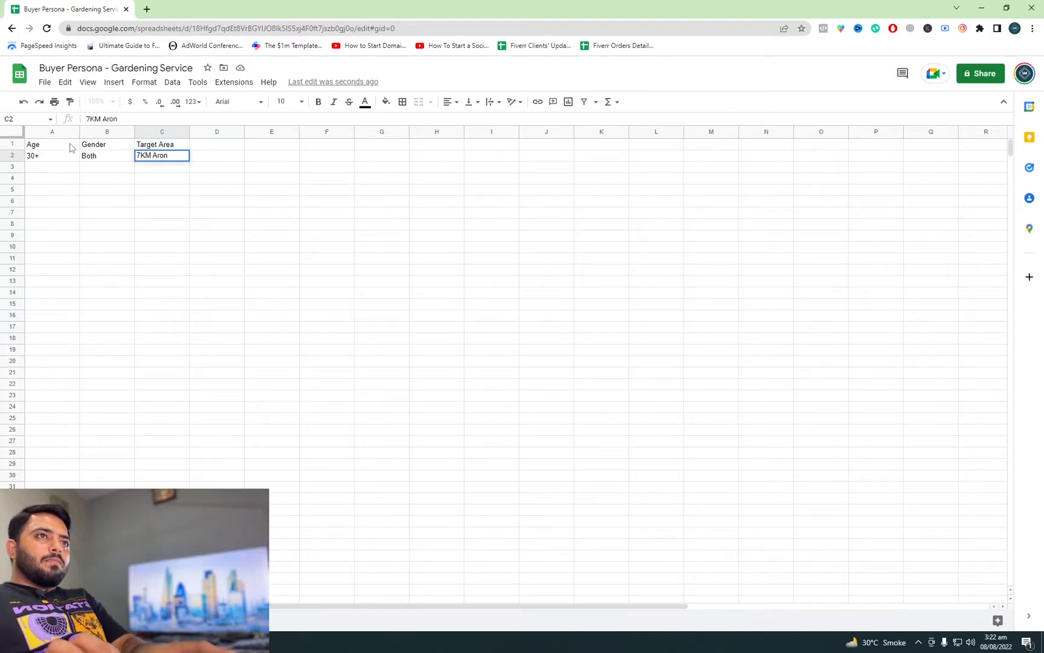
text(und)
key(BackSpace)
key(BackSpace)
key(BackSpace)
key(BackSpace)
text(ynd)
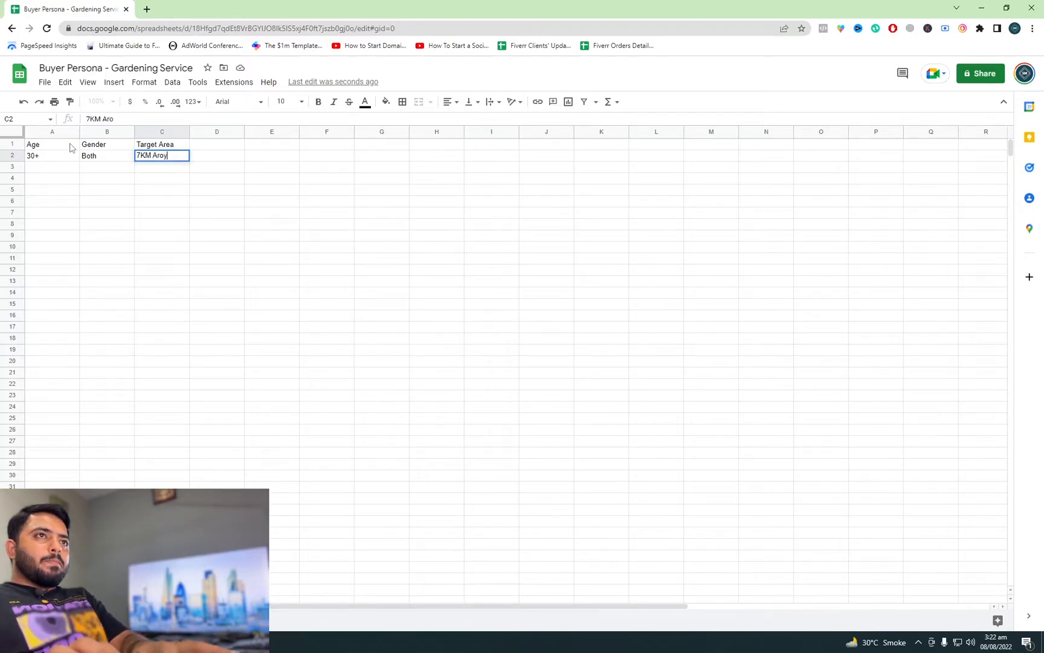
key(BackSpace)
key(BackSpace)
key(BackSpace)
key(BackSpace)
text(un)
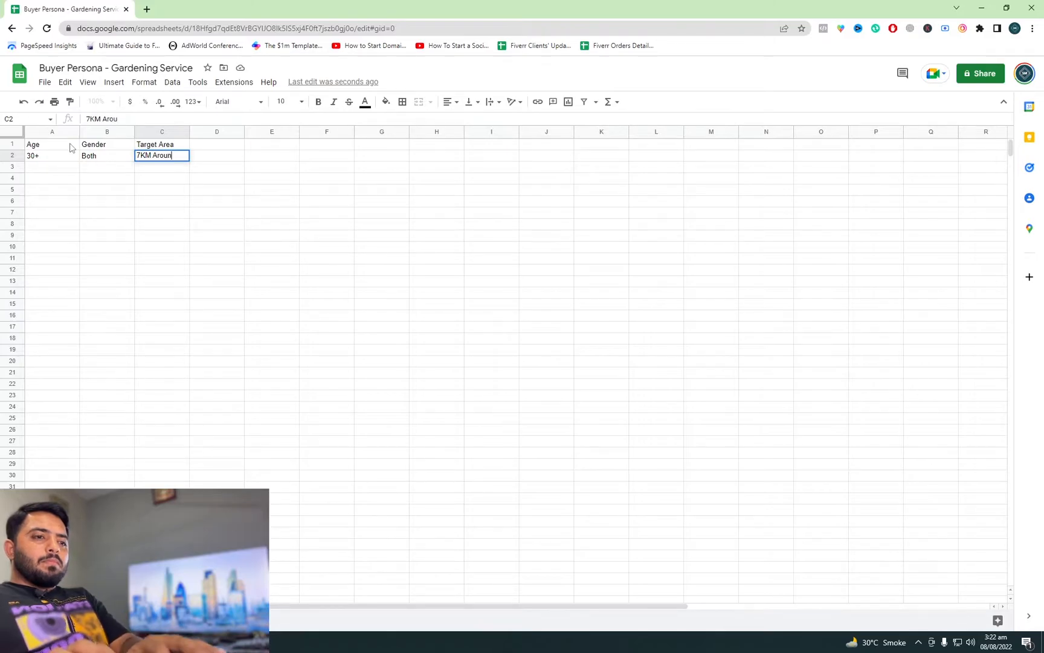
text(d shop)
key(Right)
key(Right)
key(Up)
key(Left)
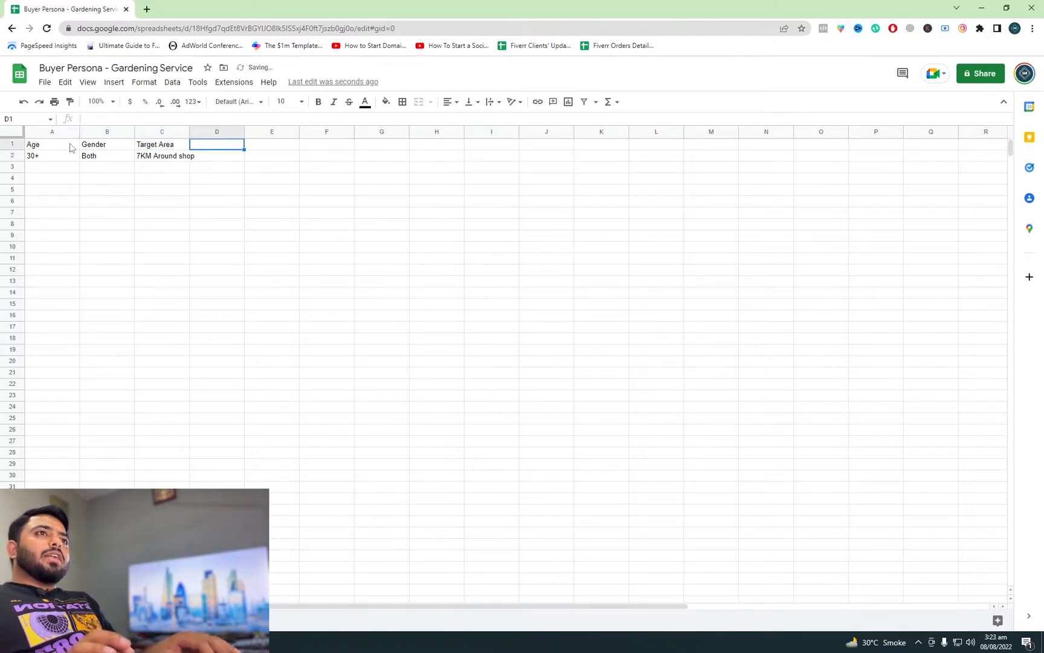
double_click(189, 131)
Step: Add the header Interests in cell D1 with Gardening as the first entry in D2
click(205, 158)
click(217, 149)
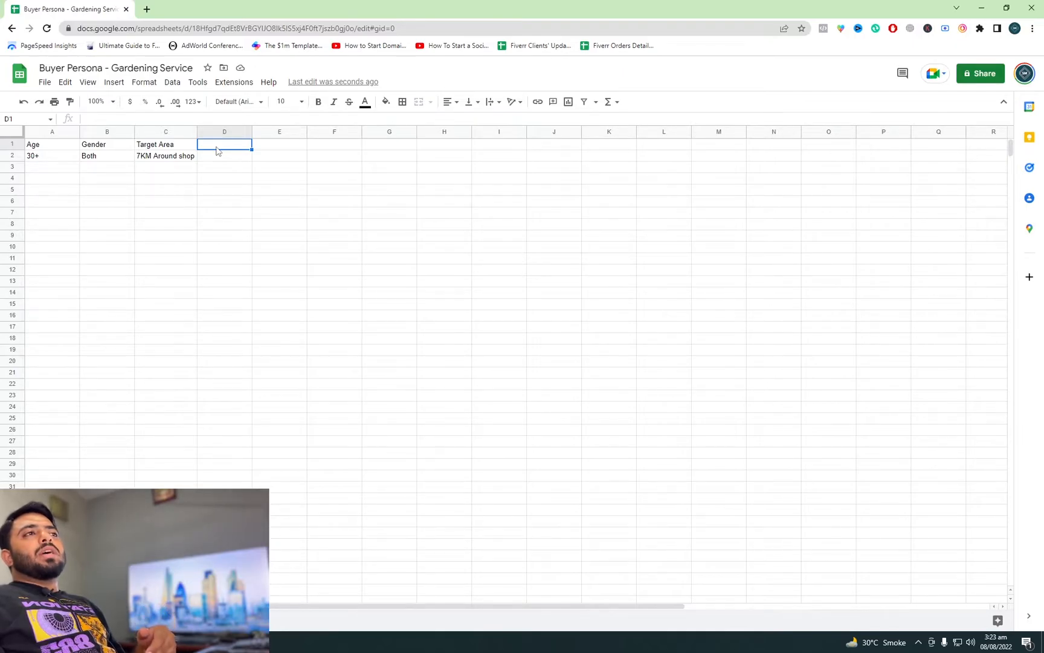
text(Interests)
key(Return)
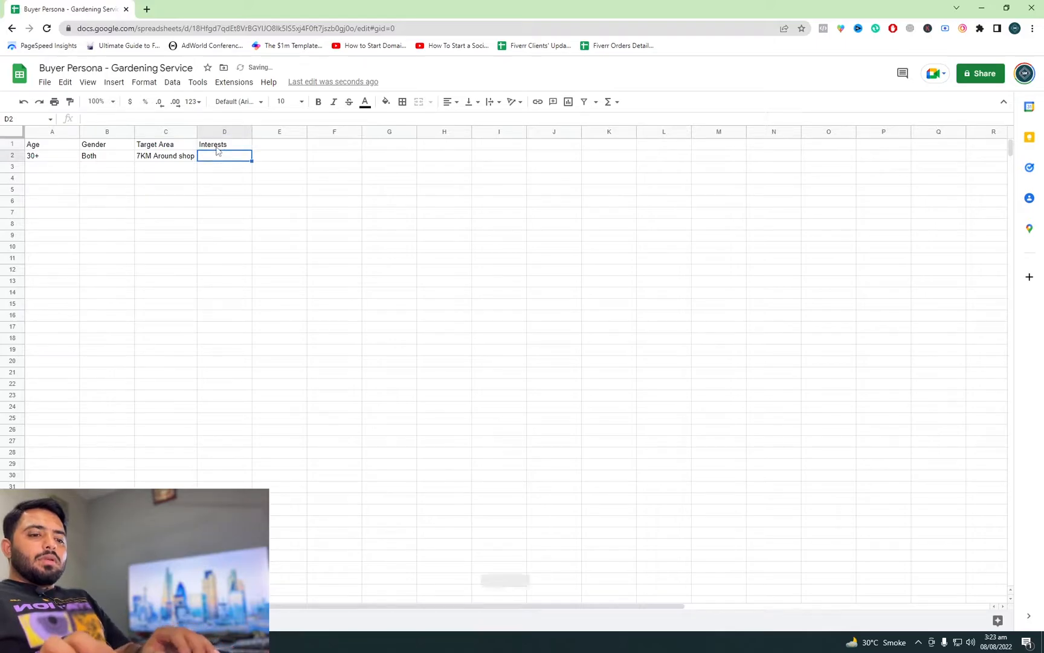
text(Gardening)
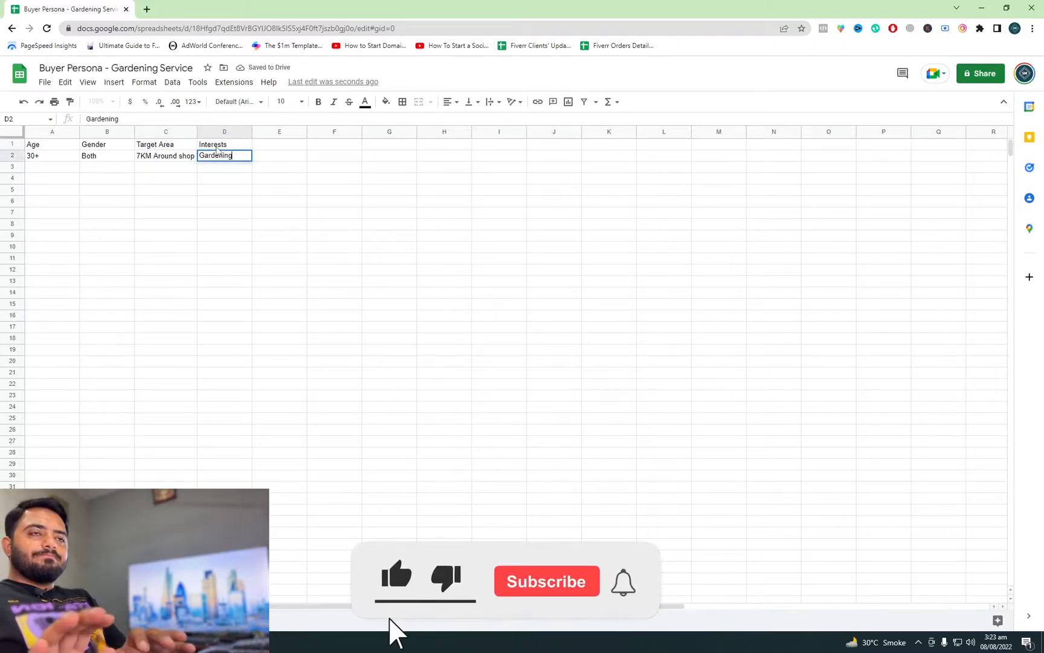
key(Right)
key(Left)
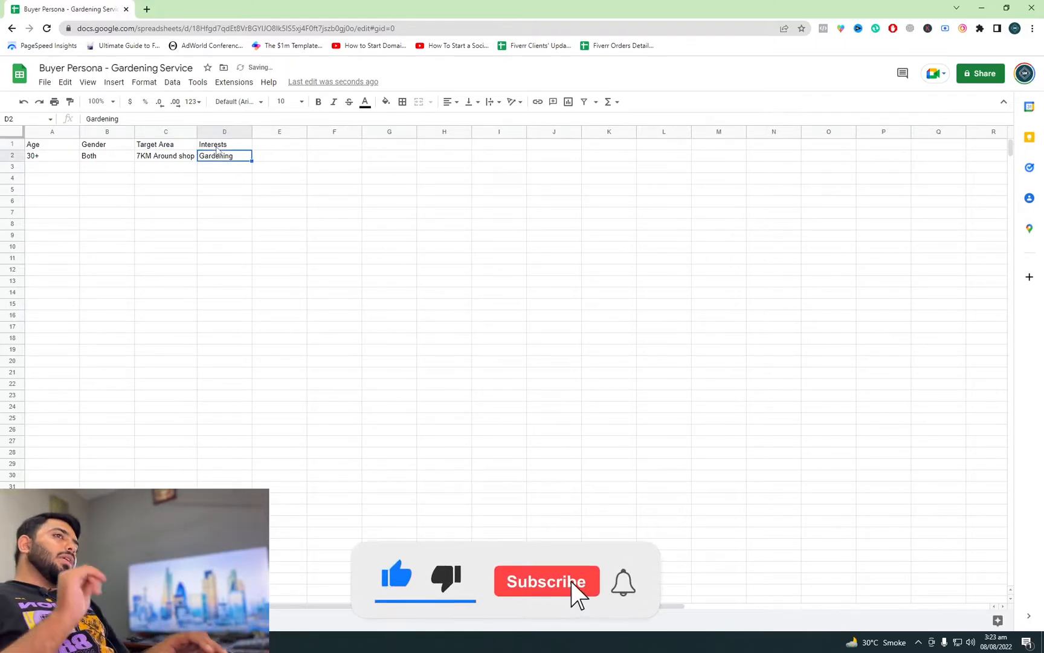
Step: Enter Home improvement as the second interest in cell D3 and fit column D's width to its text
key(Down)
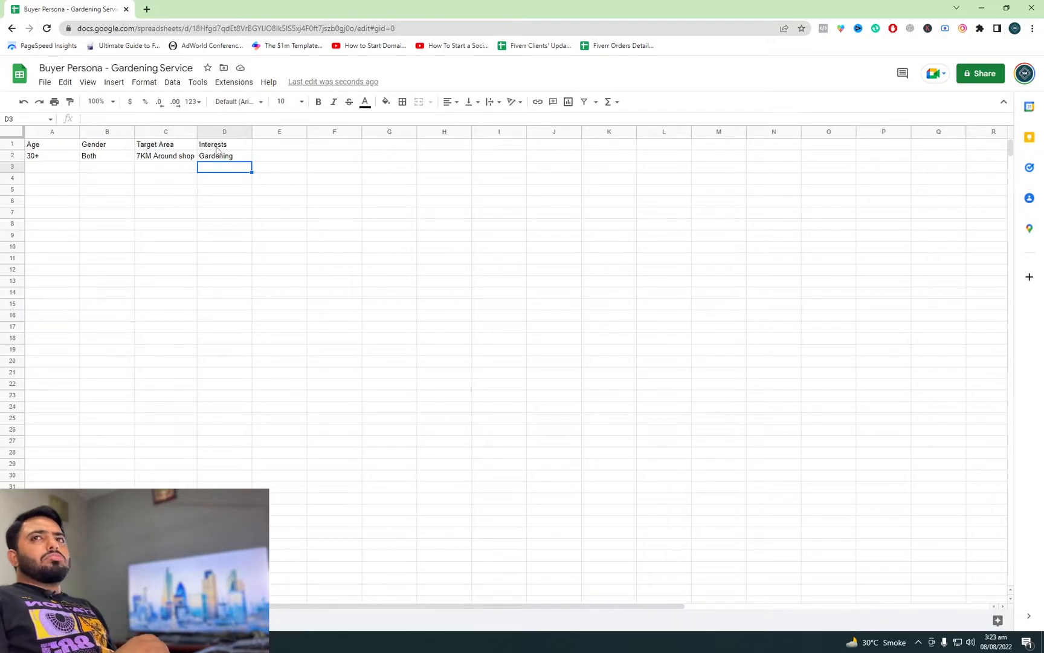
text(Home improvement)
key(Tab)
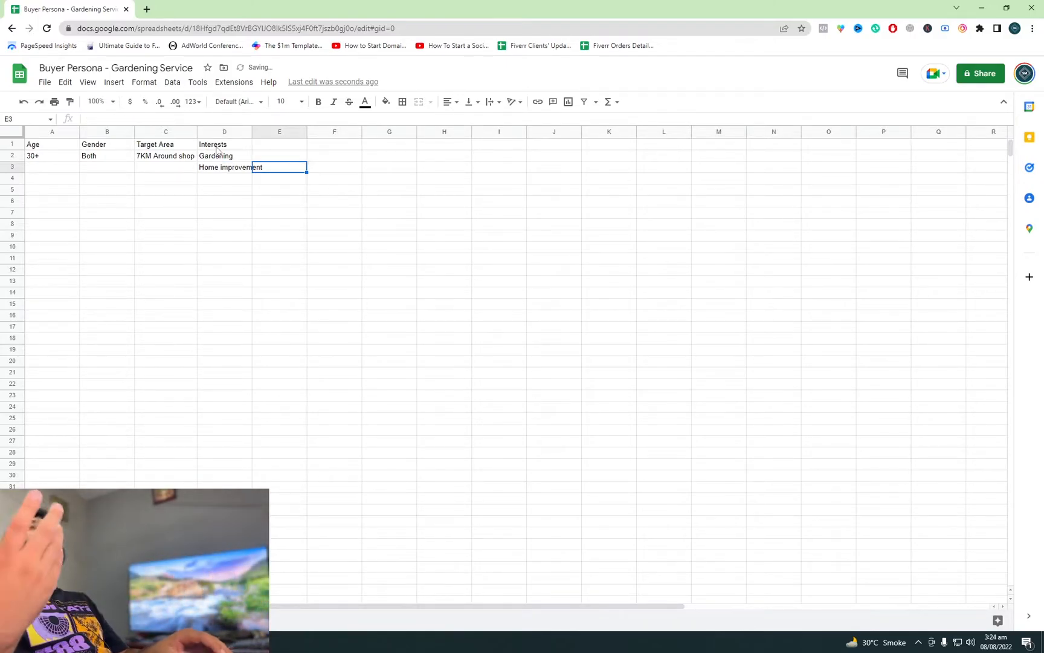
double_click(250, 131)
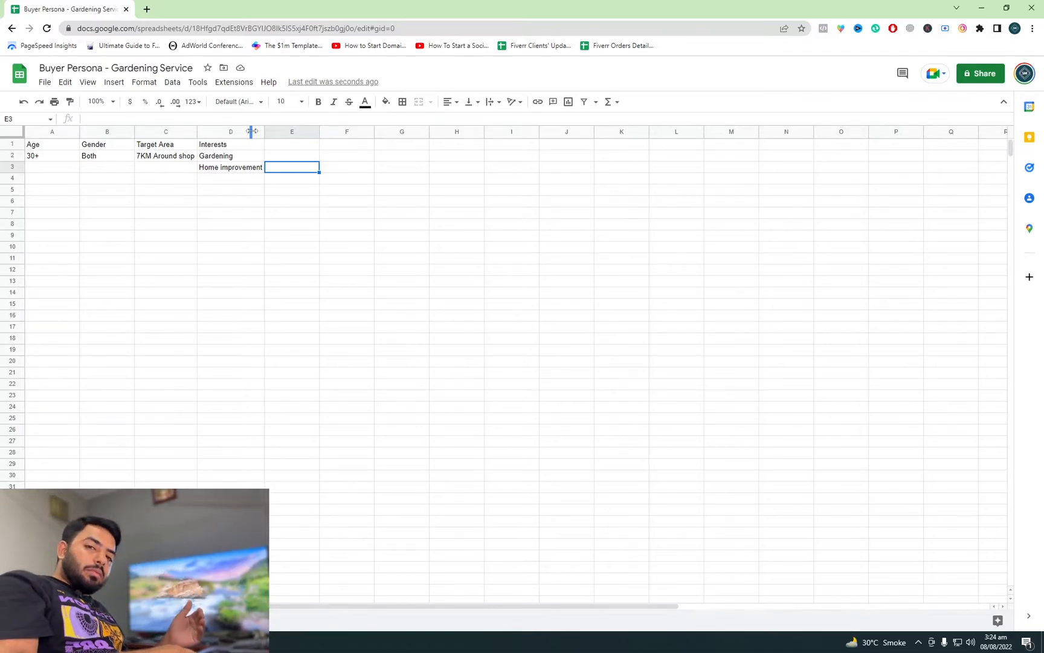
Step: Add the header Homeowner in cell E1 with the value Okay both below it in E2
key(Up)
key(Up)
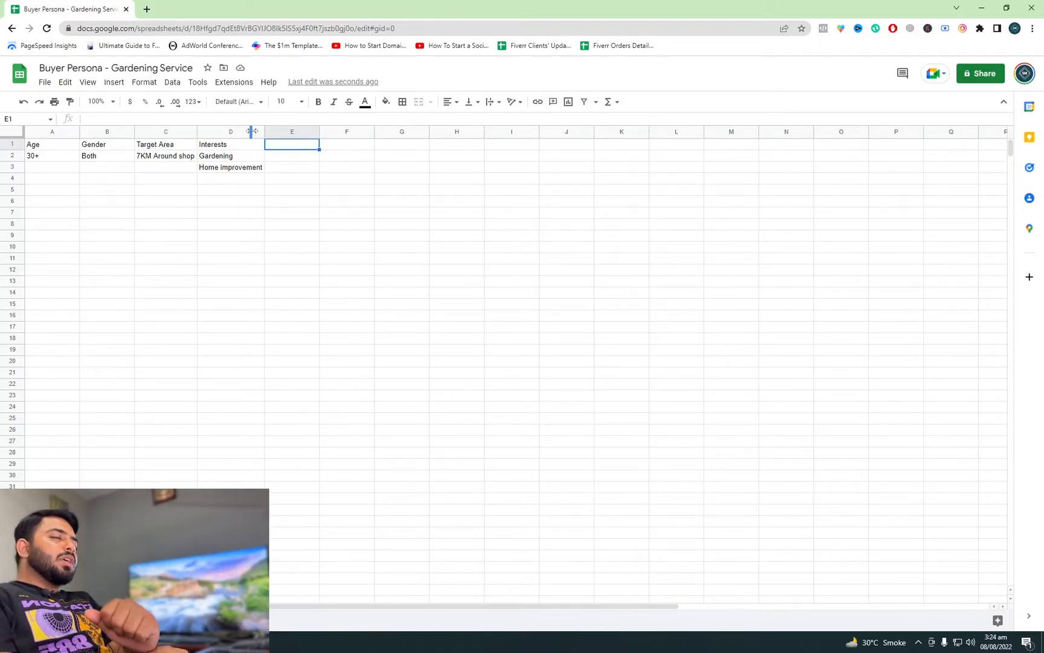
text(Homeowner)
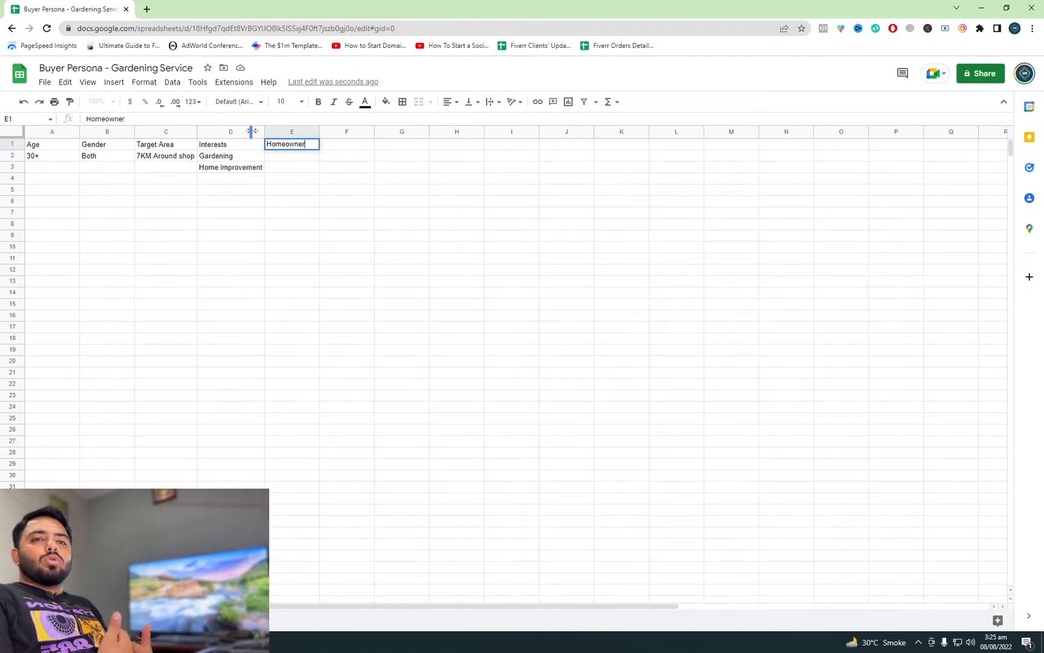
key(Return)
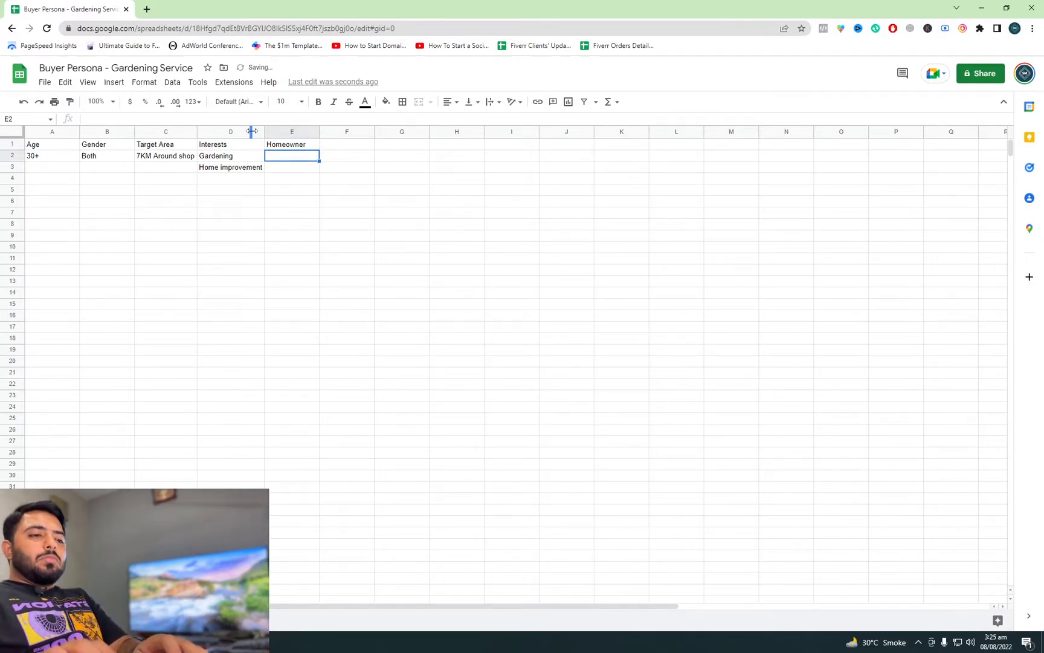
text(Okay)
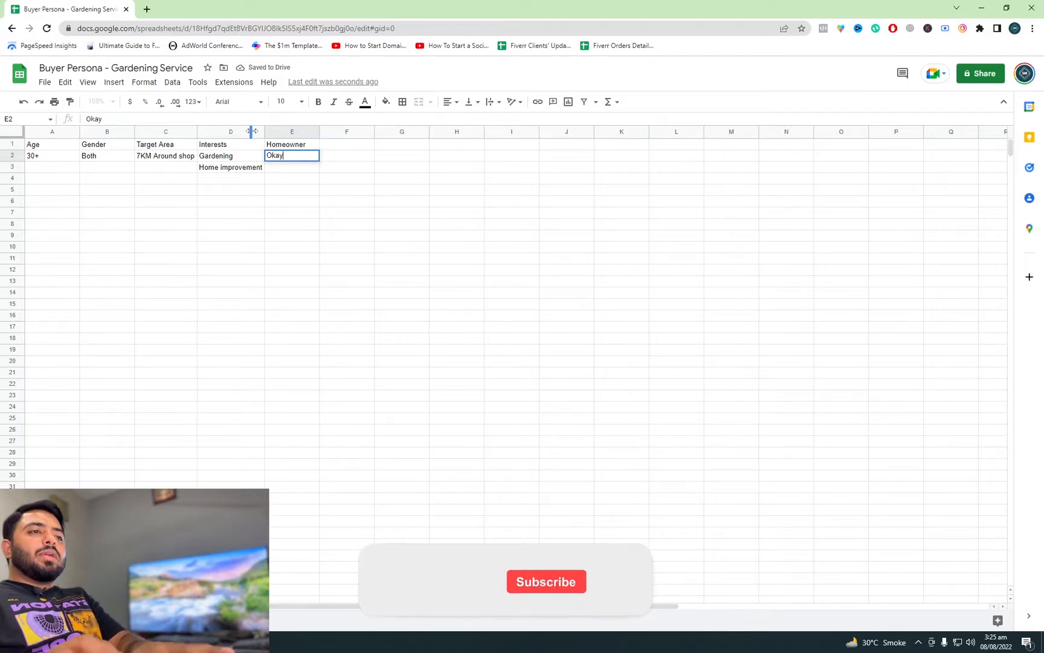
text( both)
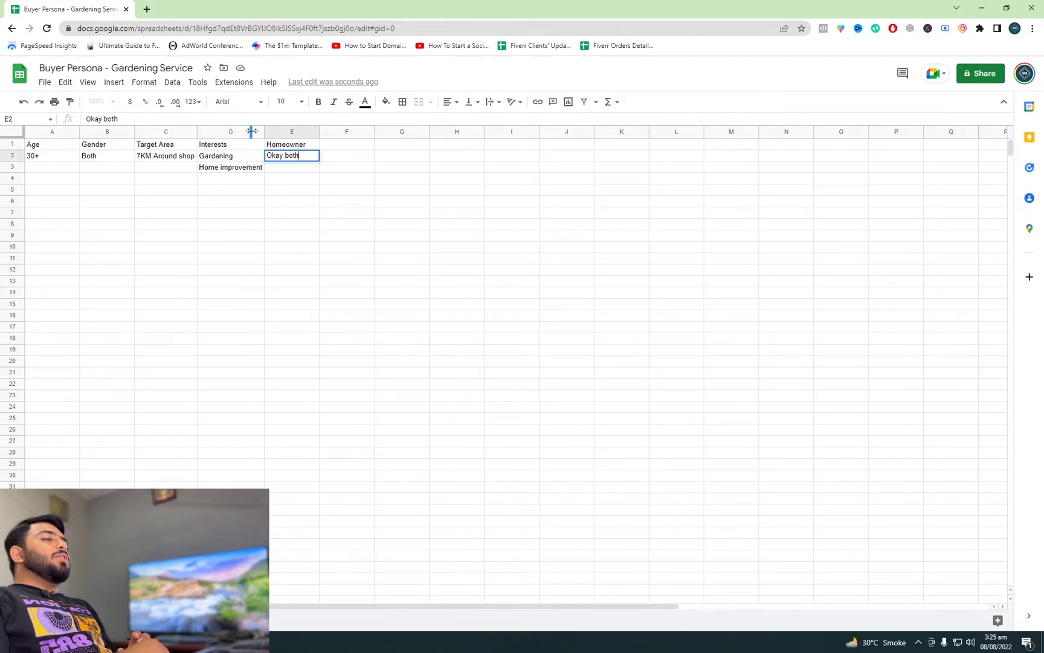
key(Up)
Step: Add the header Job Titles in cell F1 with Own business as the first entry in F2
key(Right)
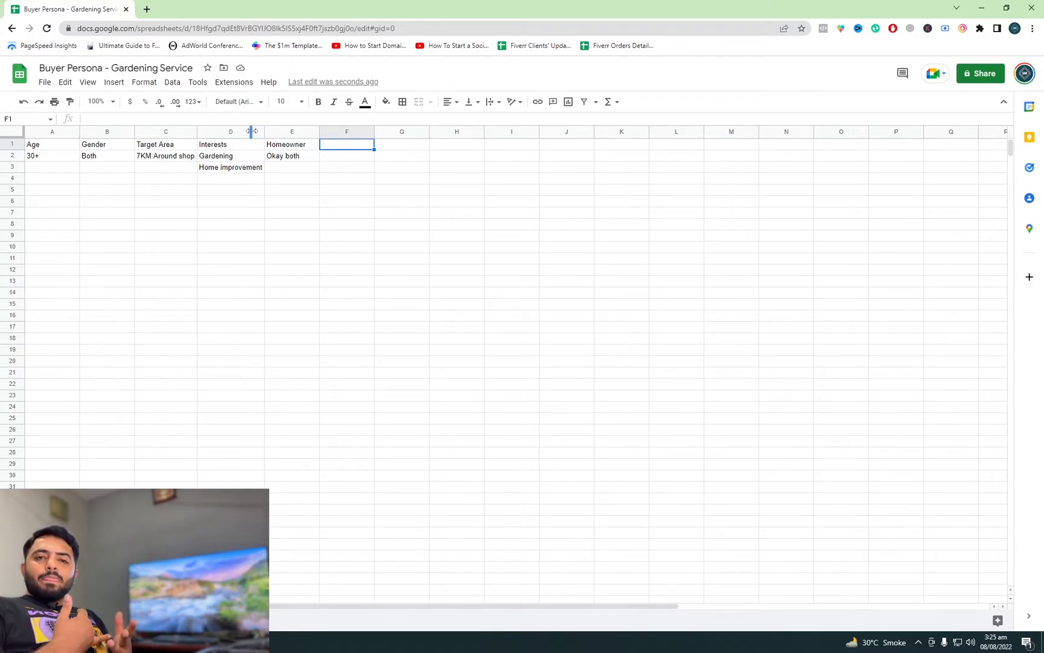
text(Job Tit)
text(les)
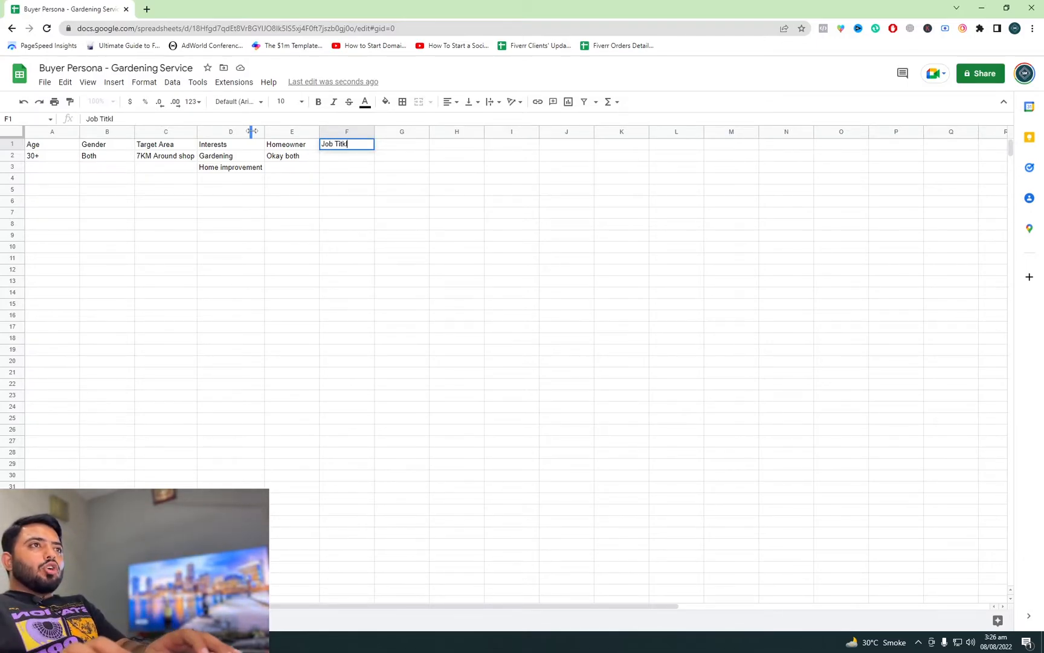
key(Return)
text(Own business)
key(Return)
Step: Add CEOs in cell F3 and Directors in cell F4 to the job titles list
text(CROP)
key(BackSpace)
key(BackSpace)
key(BackSpace)
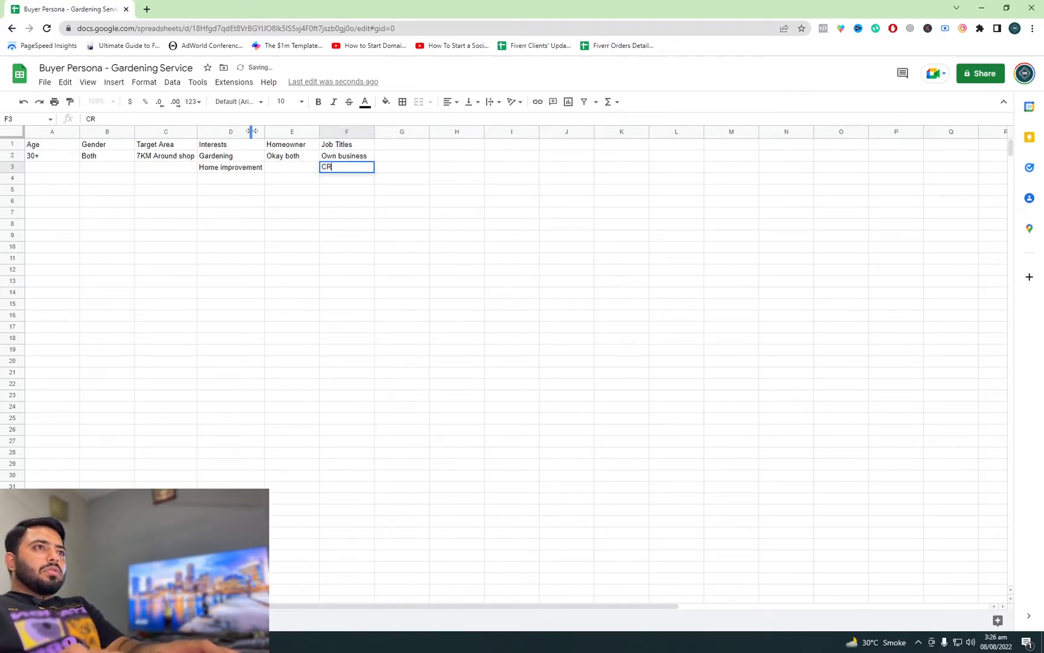
text(EOs)
key(Return)
text(Directp)
key(BackSpace)
text(ors)
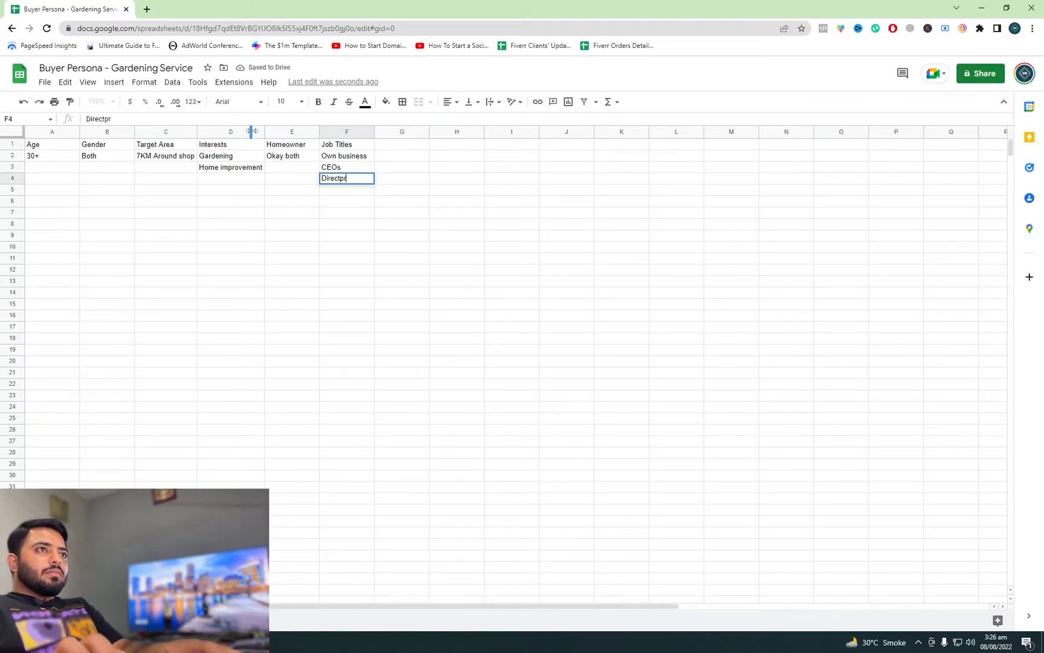
key(Return)
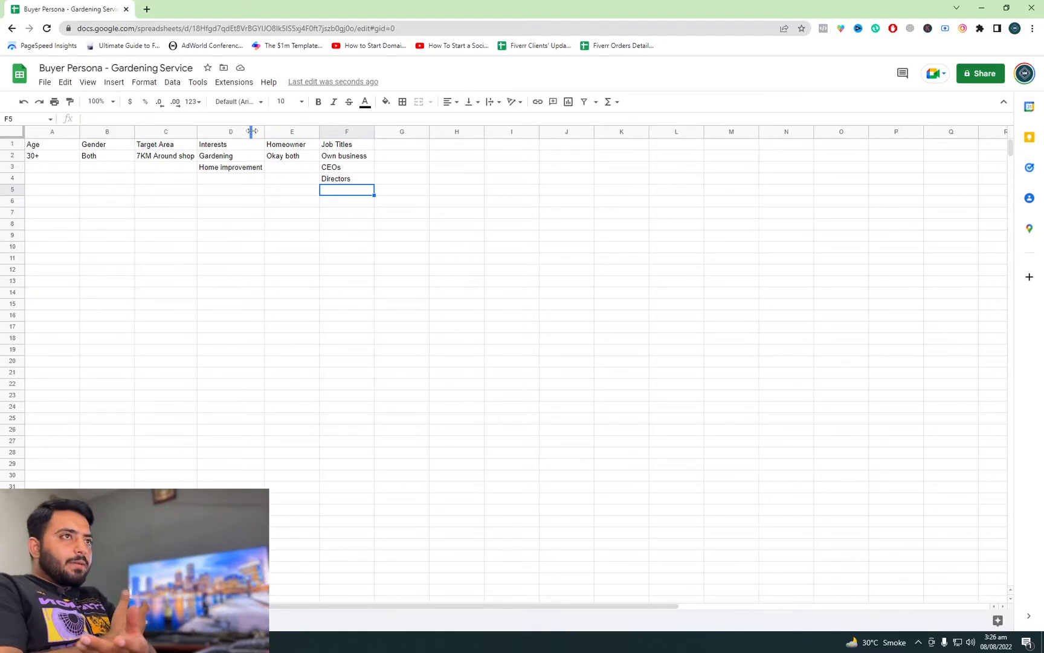
Step: Start a second persona below the first by entering the title Solar in cell A7
key(Down)
key(Down)
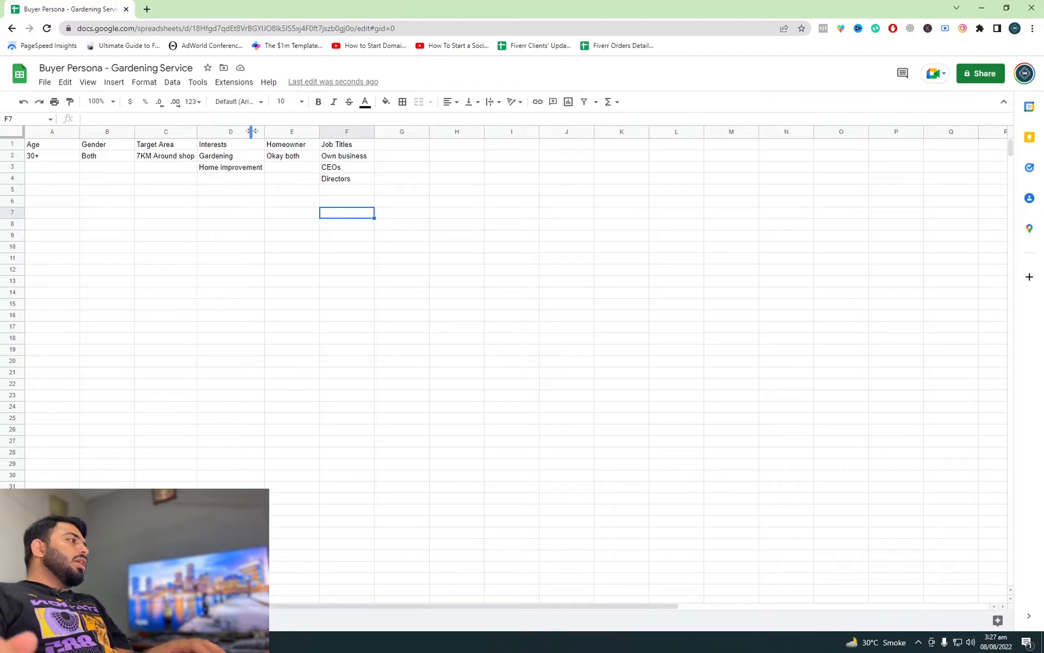
key(Left)
key(Left)
key(Left)
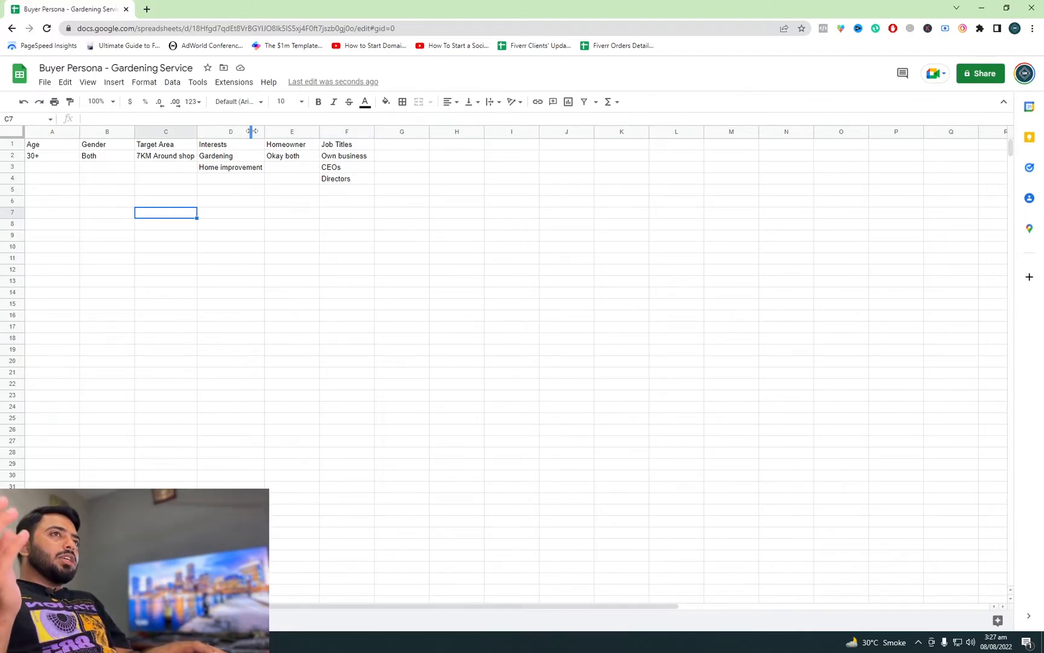
key(Left)
key(Left)
text(Solar)
key(Return)
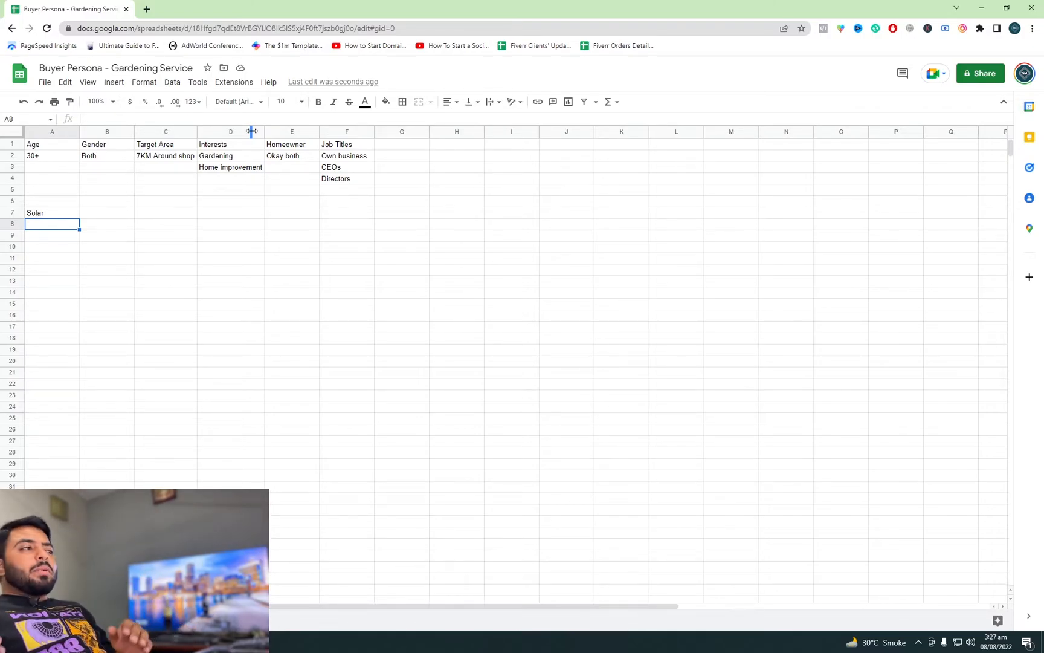
Step: Add the header Age in cell A8 under Solar, with the value 30+ in A9
text(Age)
key(Return)
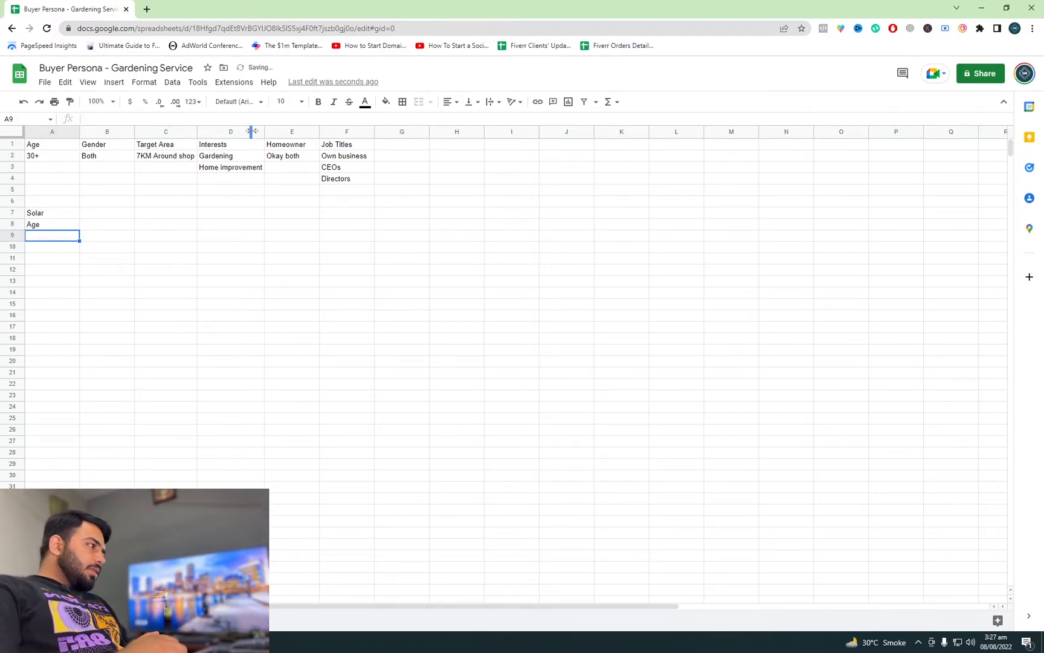
text(30+)
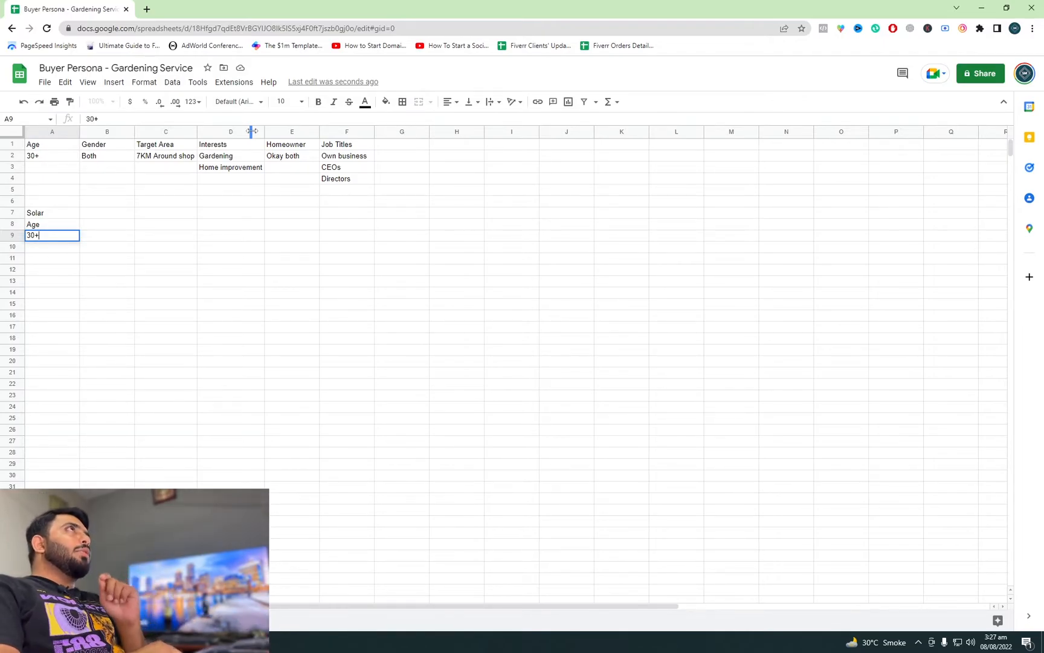
key(Up)
key(Right)
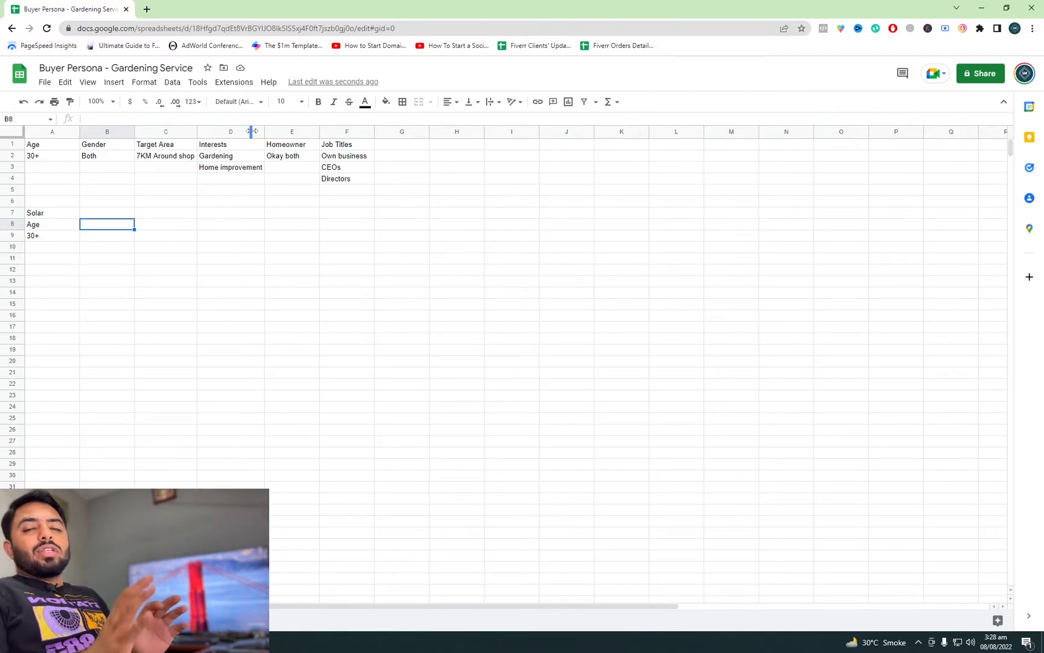
key(Left)
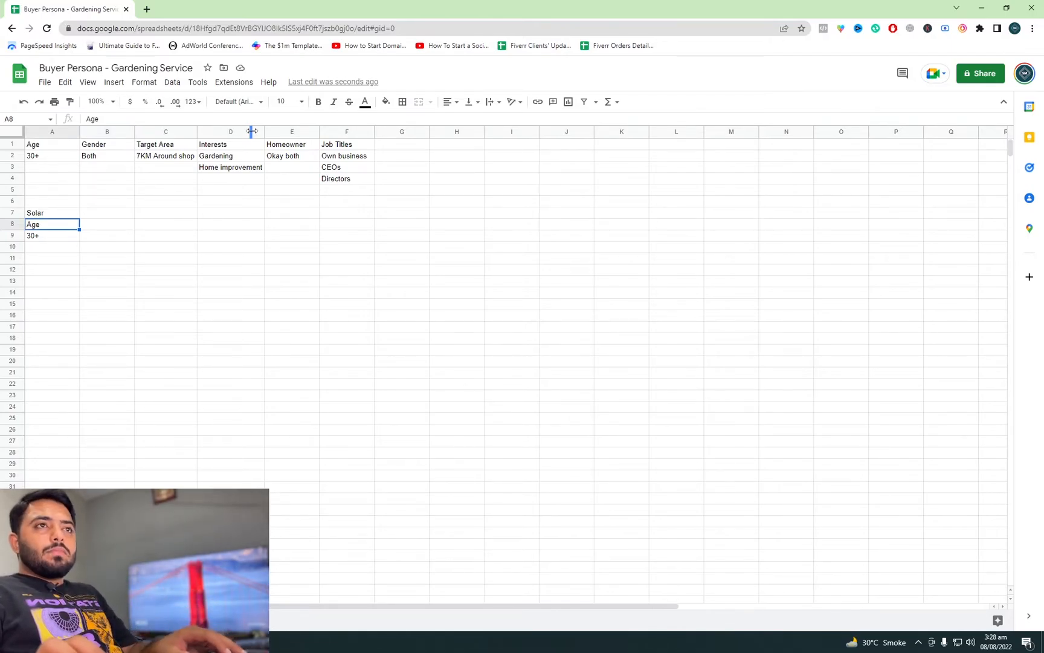
Step: Add the header gender in cell B8 of the Solar persona, with the value both in B9
key(Right)
text(gender)
key(Return)
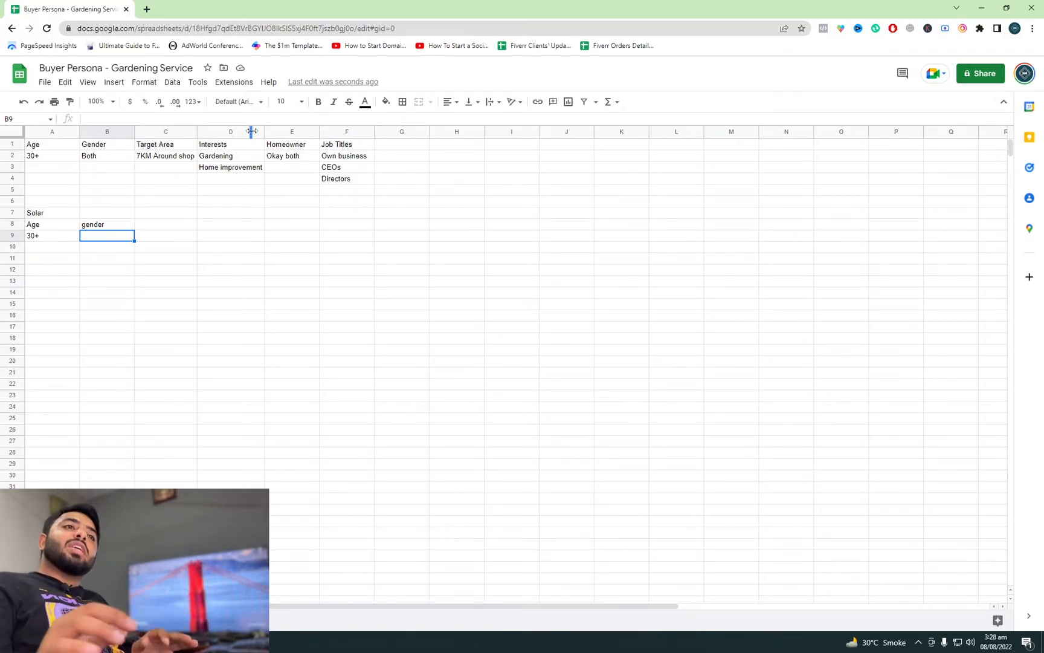
text(both)
key(BackSpace)
key(BackSpace)
text(th)
key(Tab)
Step: Add the header Homeowner in cell C8 of the Solar persona, with the value yes in C9
key(Up)
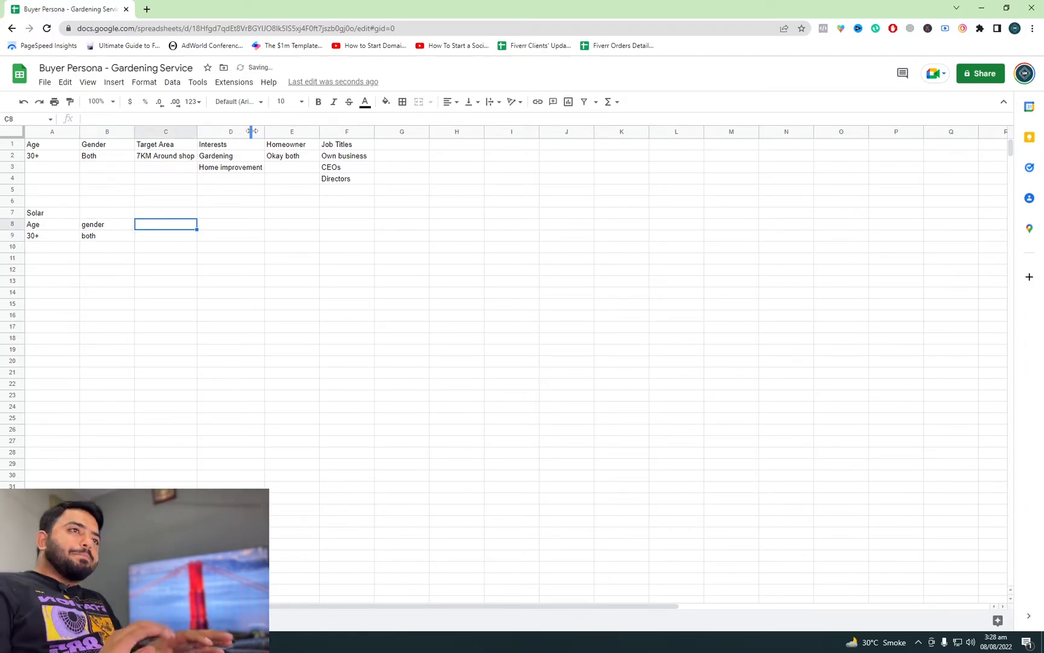
text(Homeowner)
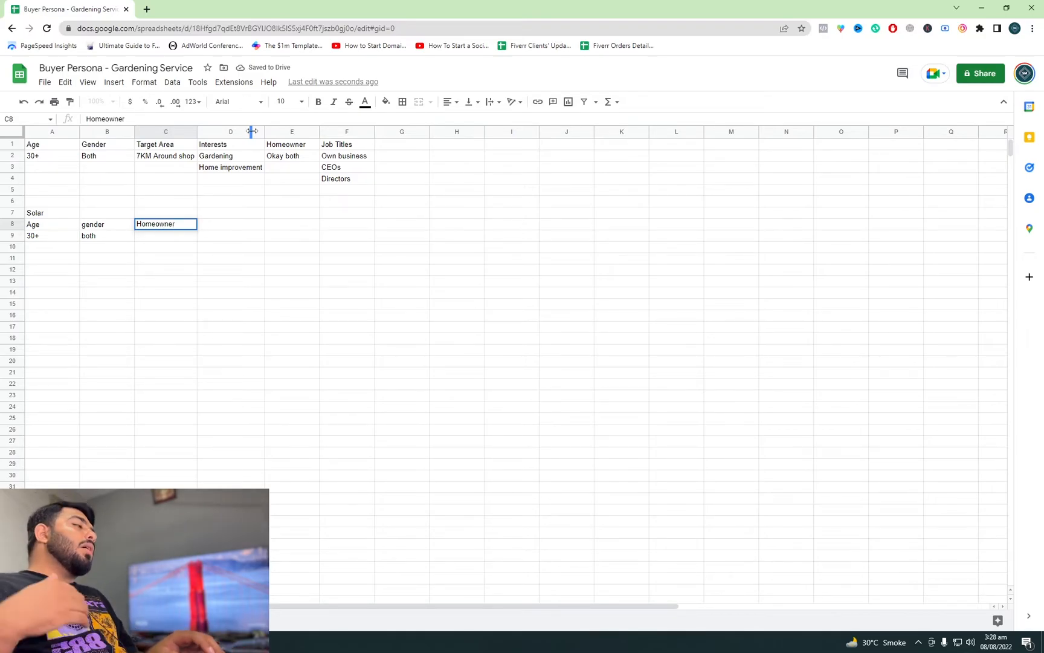
key(Return)
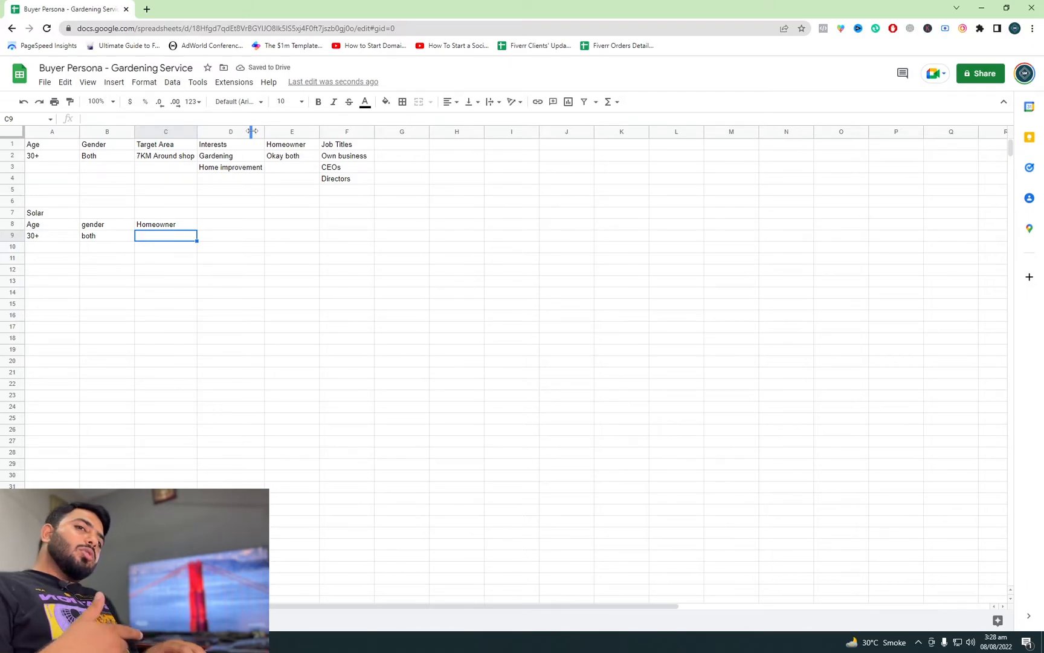
text(yes)
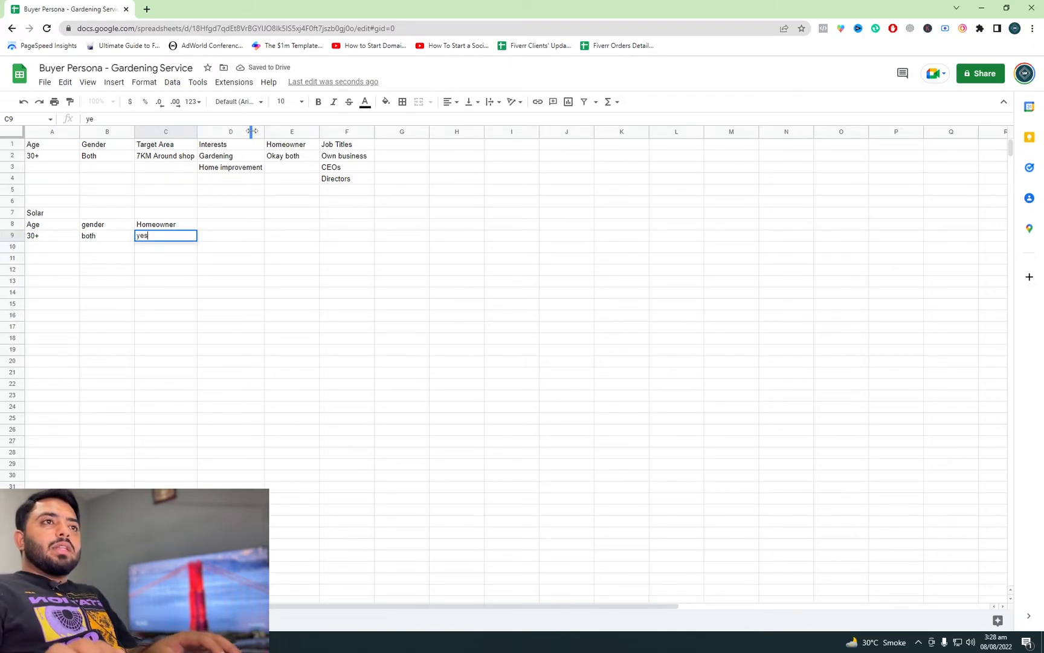
key(Up)
Step: Add the header Target area in cell D8 of the Solar persona, with the value Zip codes in D9
key(Right)
key(Right)
key(Left)
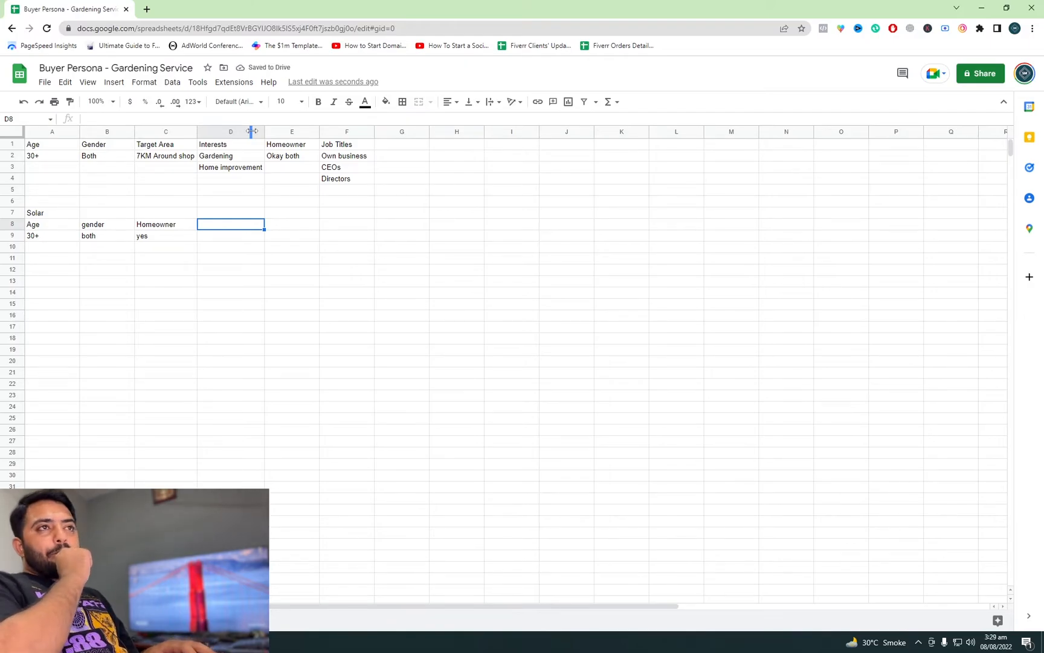
text(Target area)
key(Return)
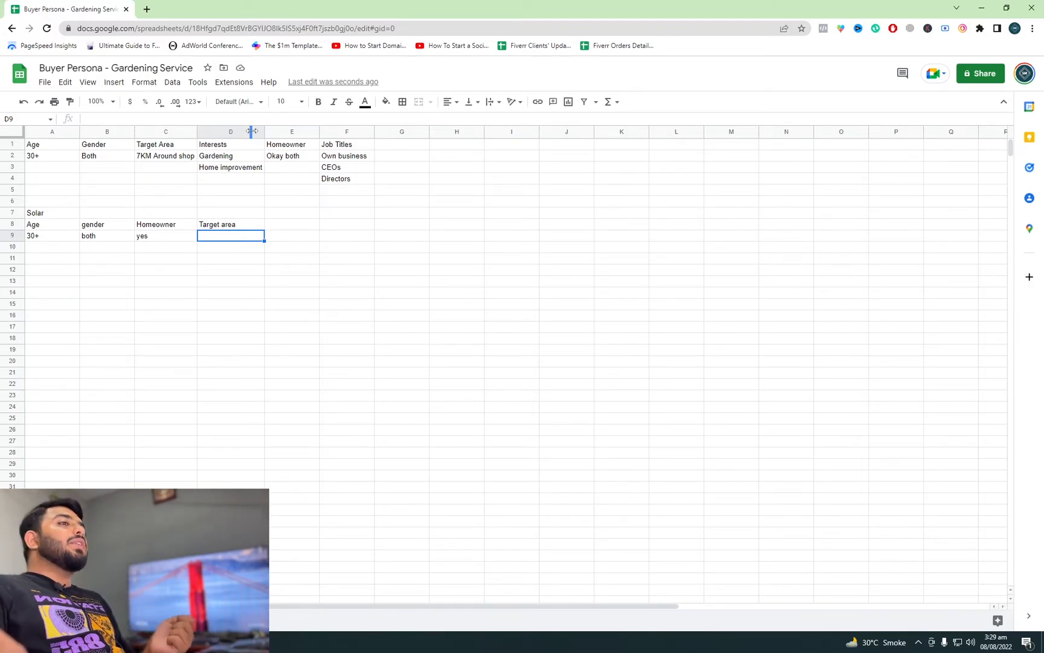
text(Zip codes)
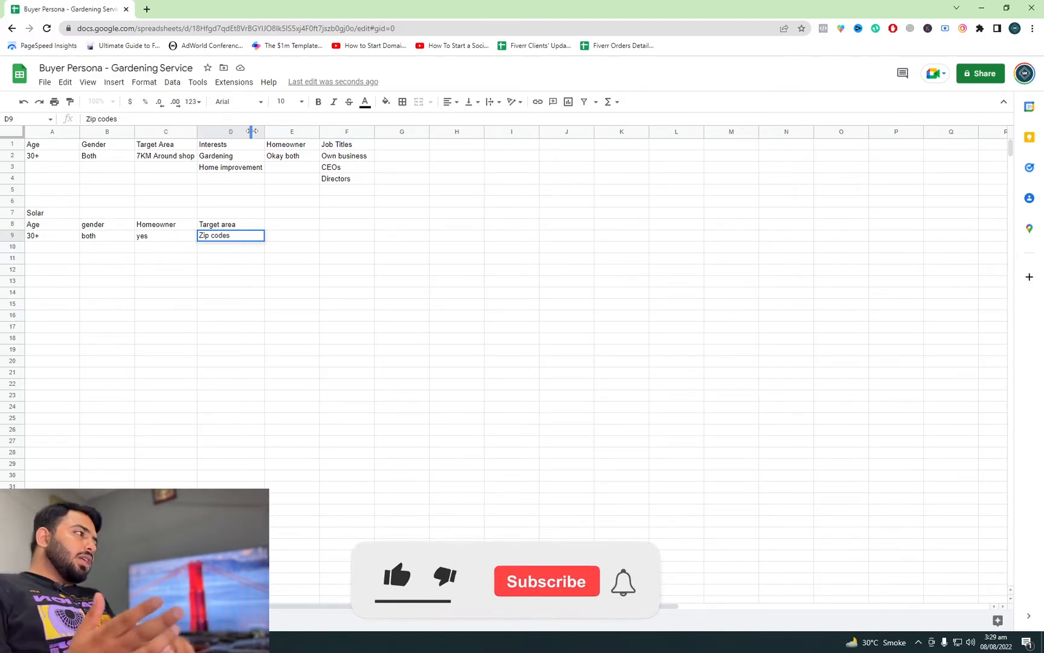
key(Right)
Step: Add the header Interests in cell E8 of the Solar persona, with Clean Energy as the first entry in E9
key(Up)
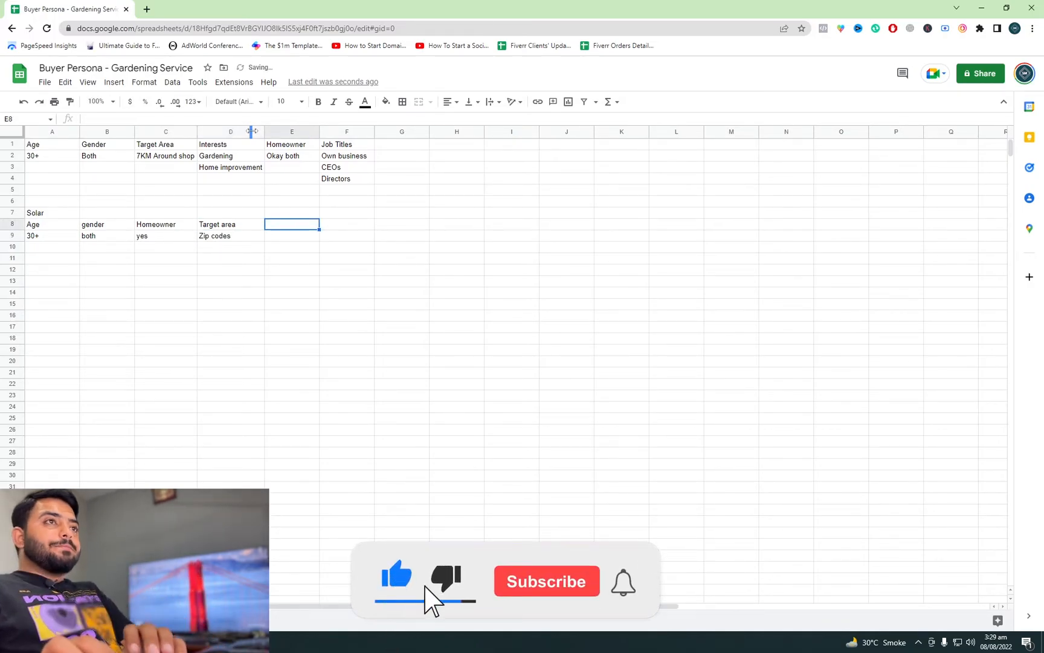
text(Interests)
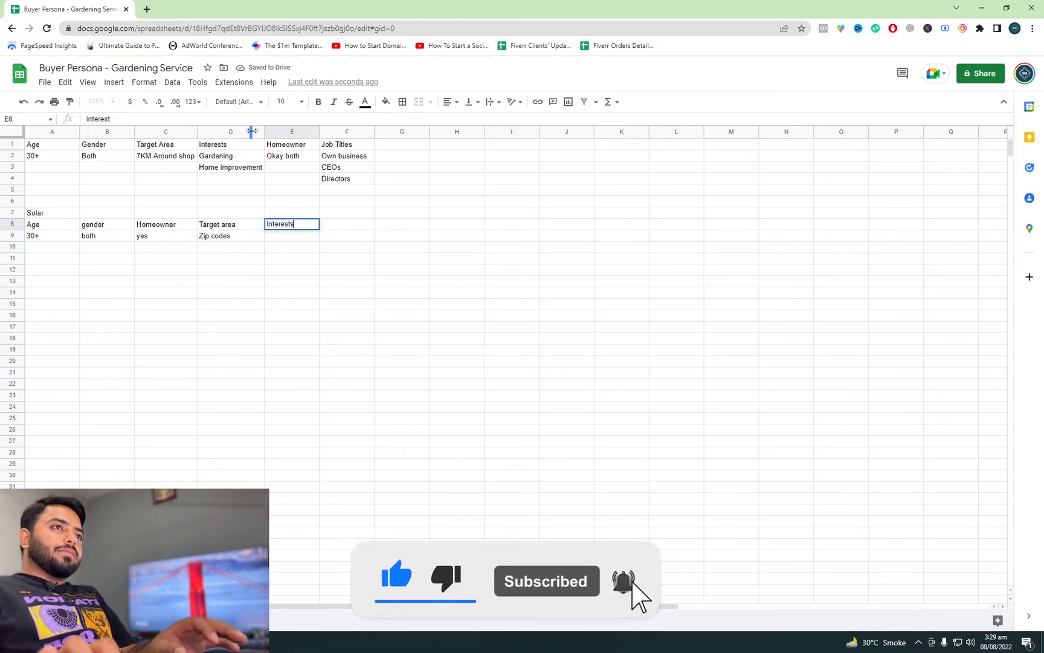
key(Return)
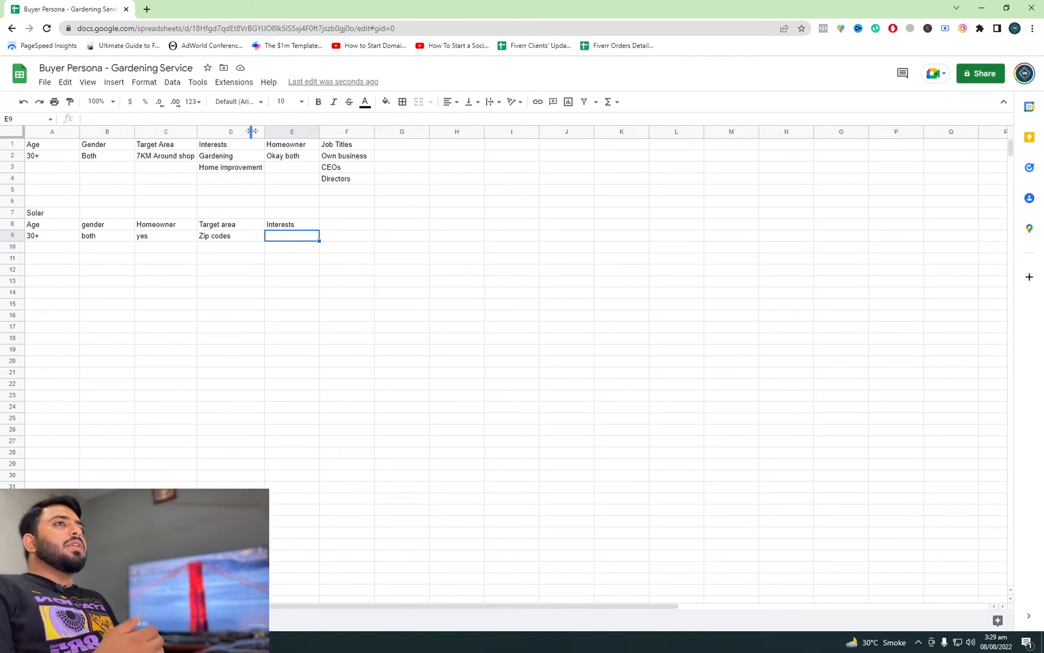
text(Clean Eneger)
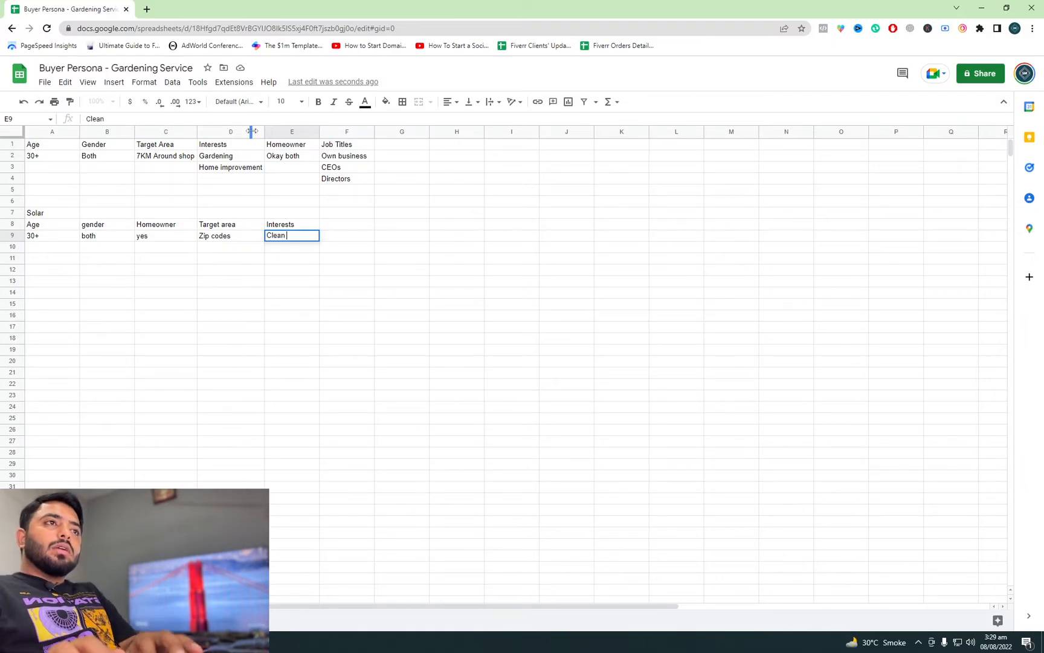
key(BackSpace)
key(BackSpace)
key(BackSpace)
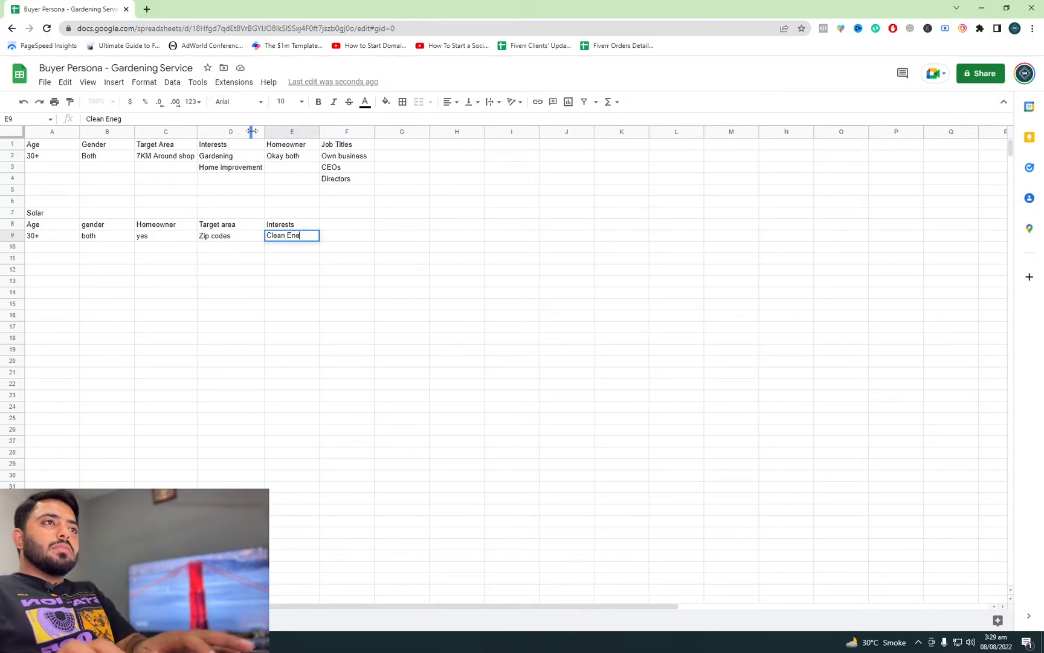
text(rgy)
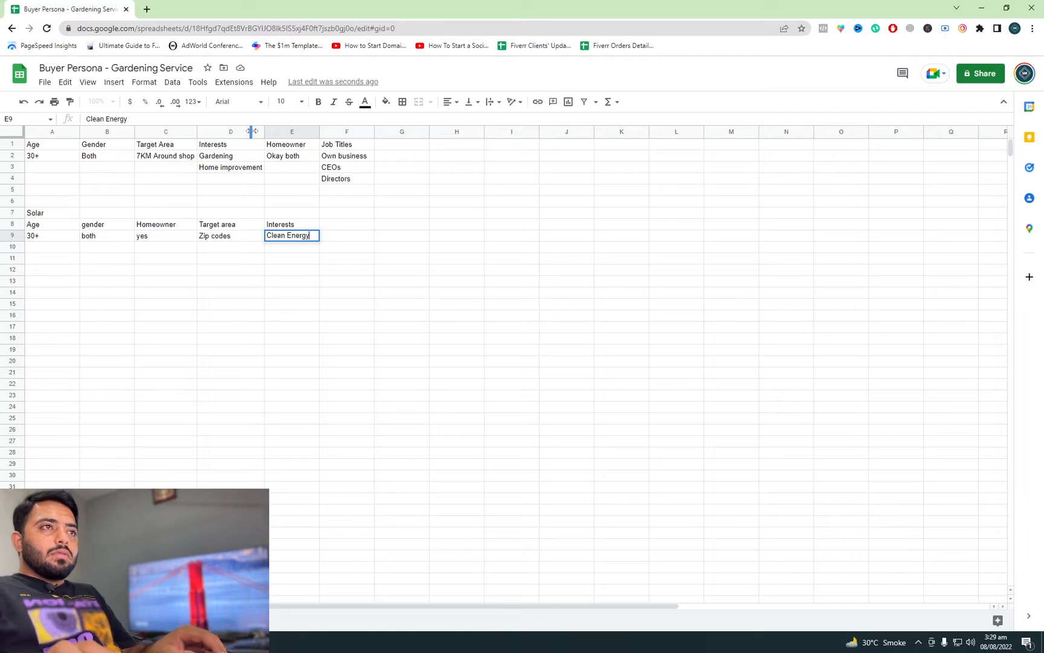
key(Return)
Step: Add Green energy in cell E10 and Solar panel in cell E11 to the Solar persona's interests
text(Green enee)
key(BackSpace)
text(rgy)
key(Return)
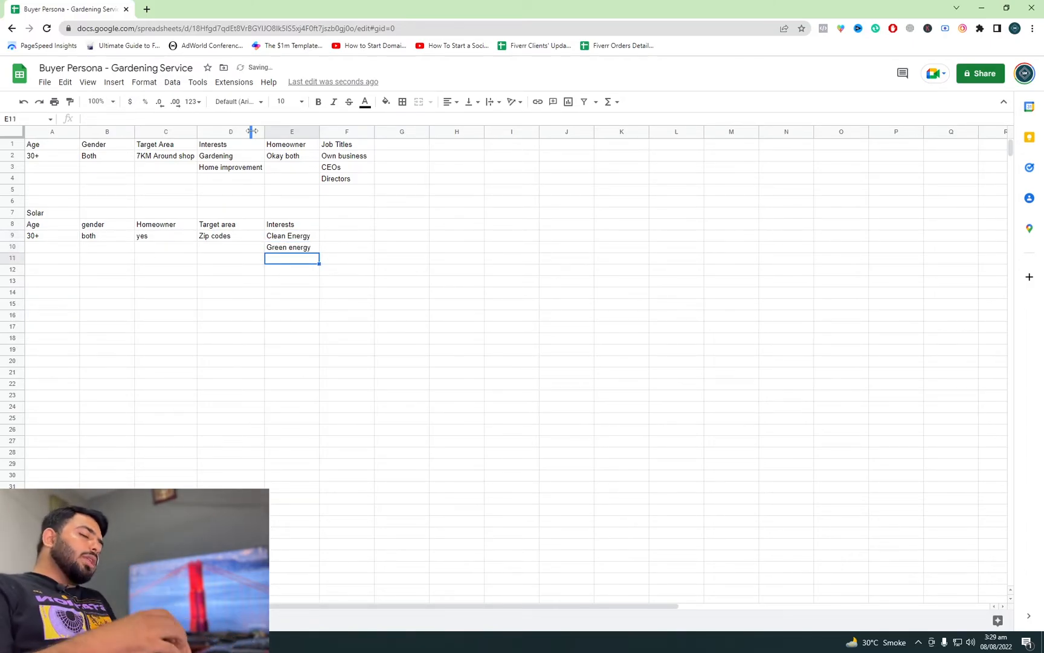
text(Solar panel)
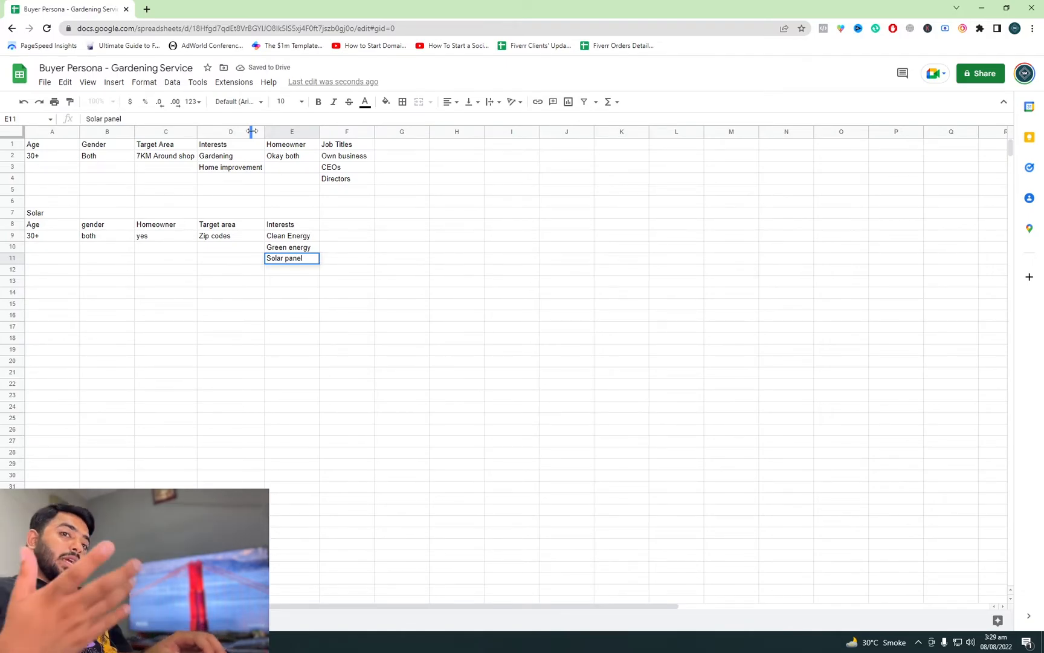
key(Return)
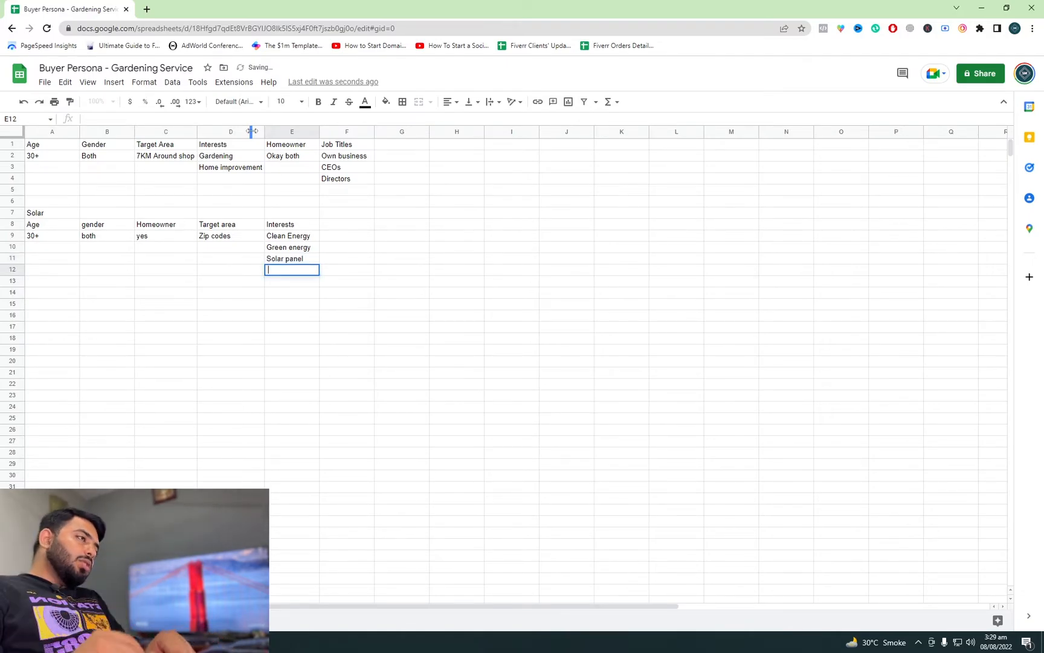
Step: Add thermal powerplant in cell E12 to the Solar persona's interests
text(thermal)
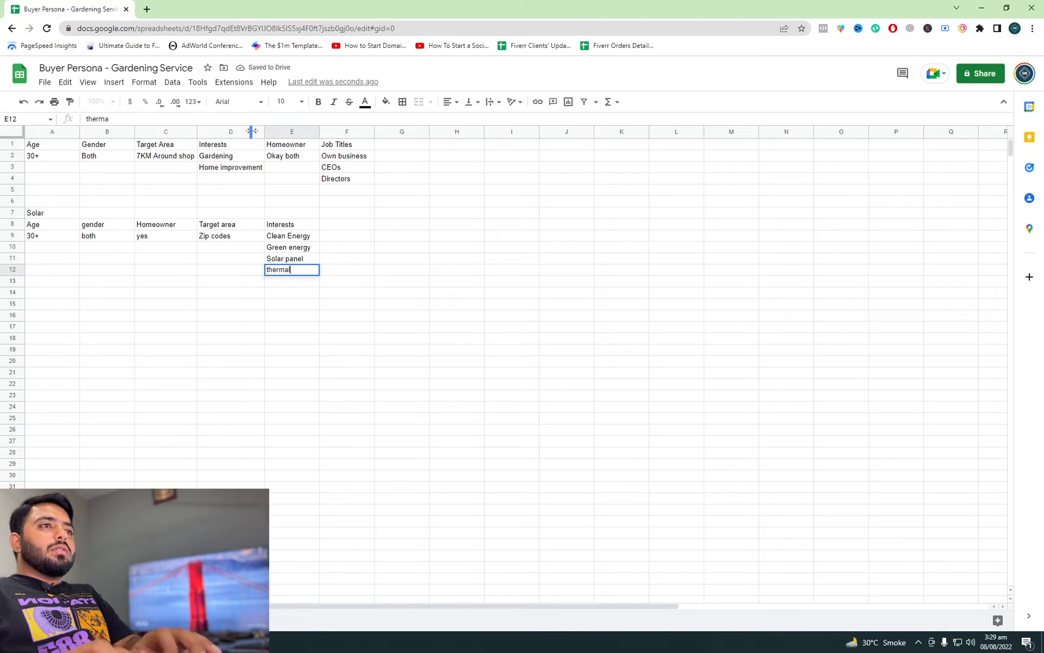
text( powerfi)
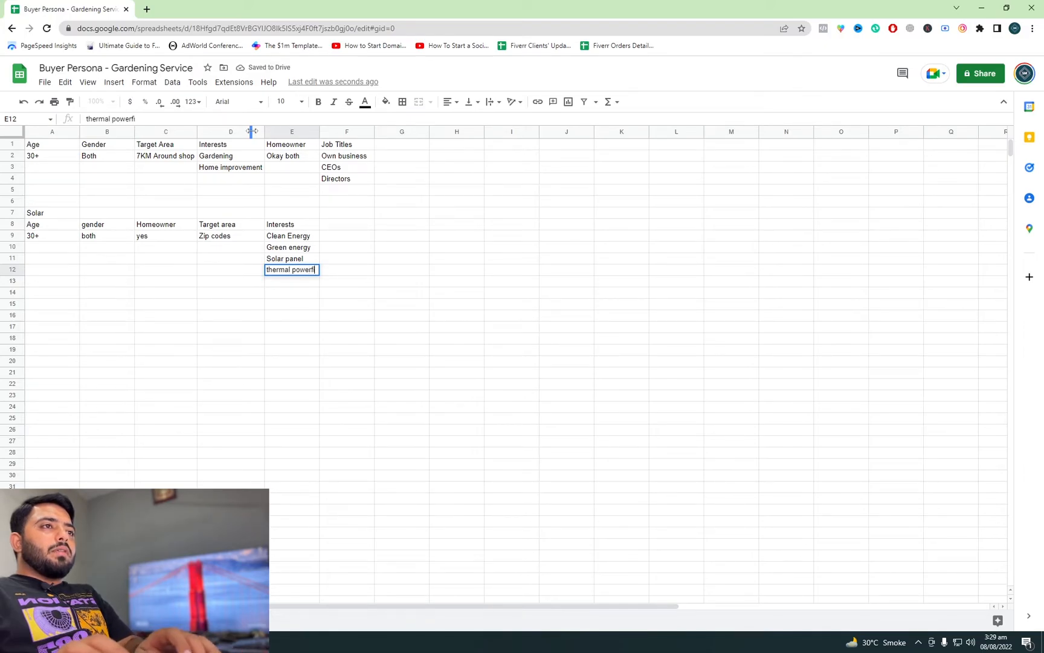
key(BackSpace)
key(BackSpace)
text(plant)
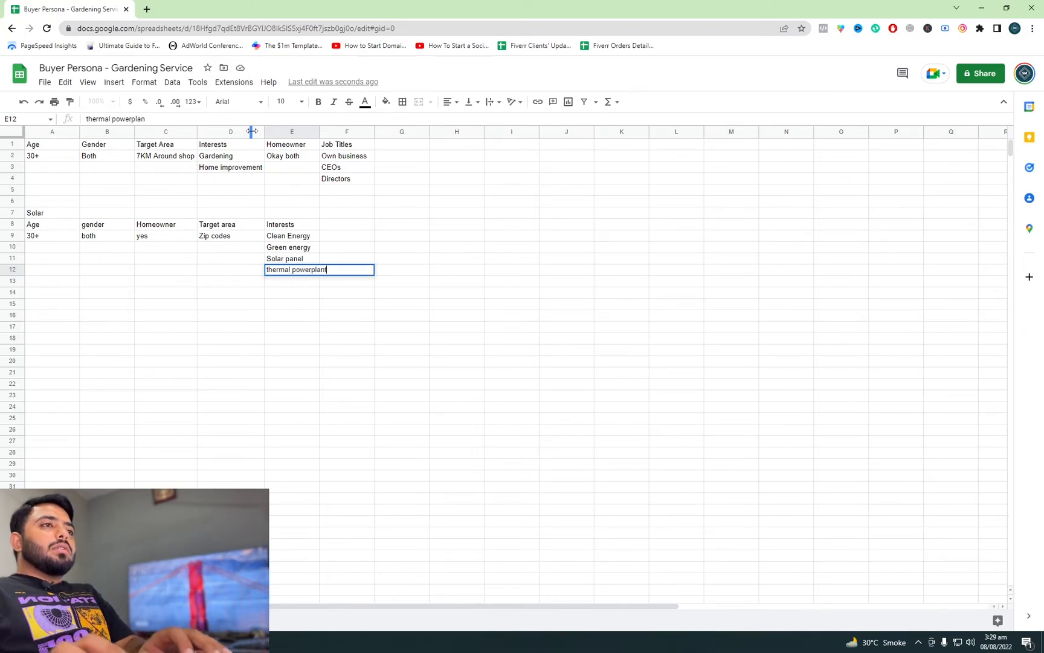
key(Tab)
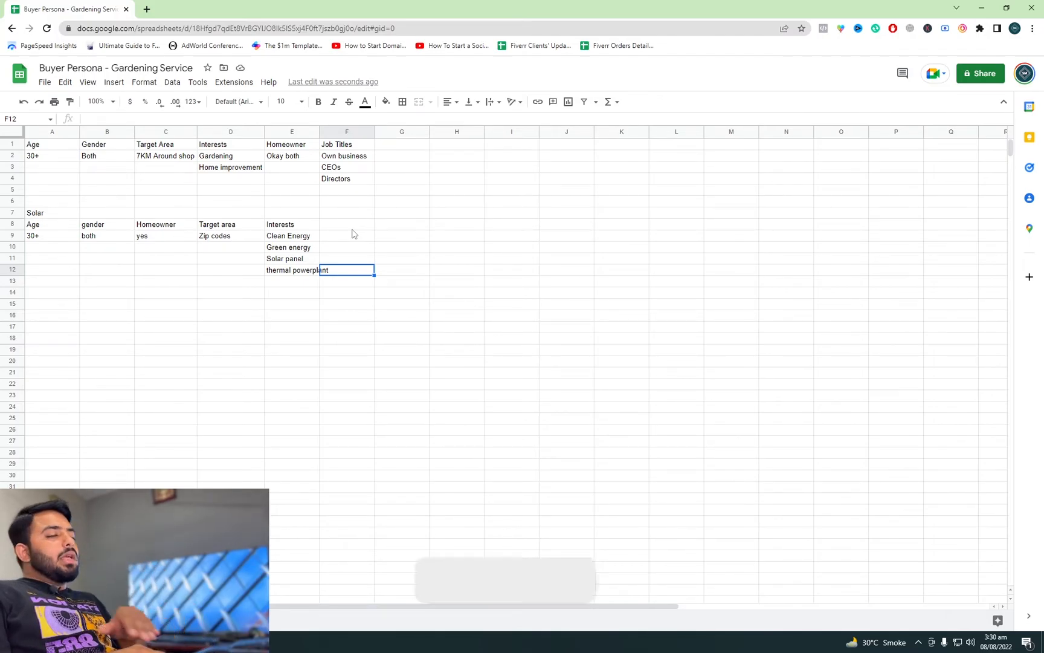
Step: Add the header Job titles in cell F8 of the Solar persona, with Own business as the first entry in F9
key(Up)
key(Up)
key(Up)
key(Left)
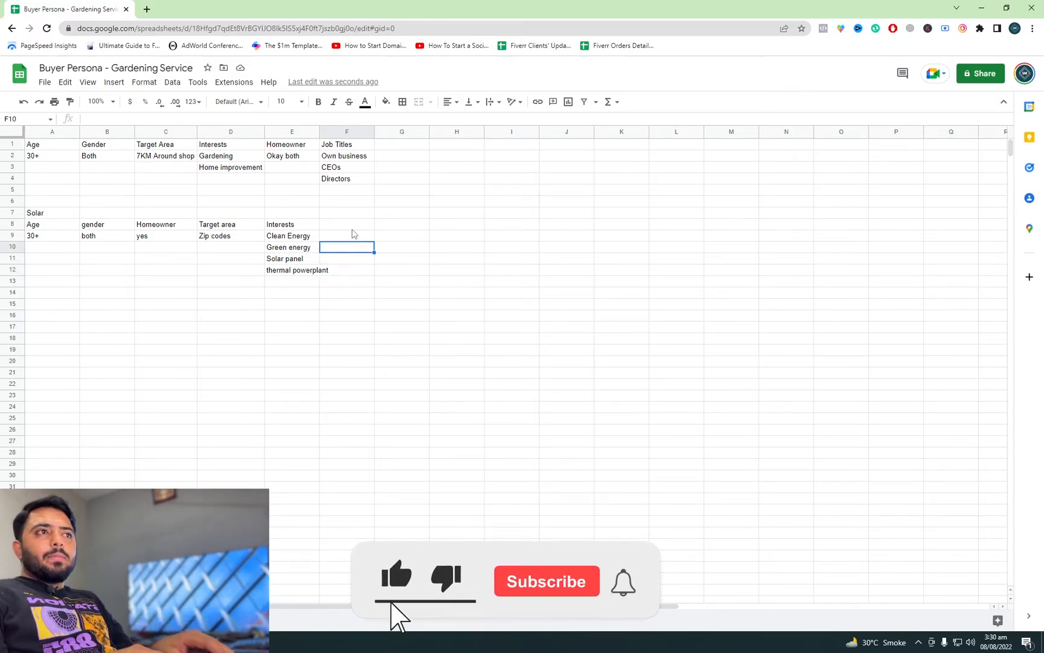
key(Up)
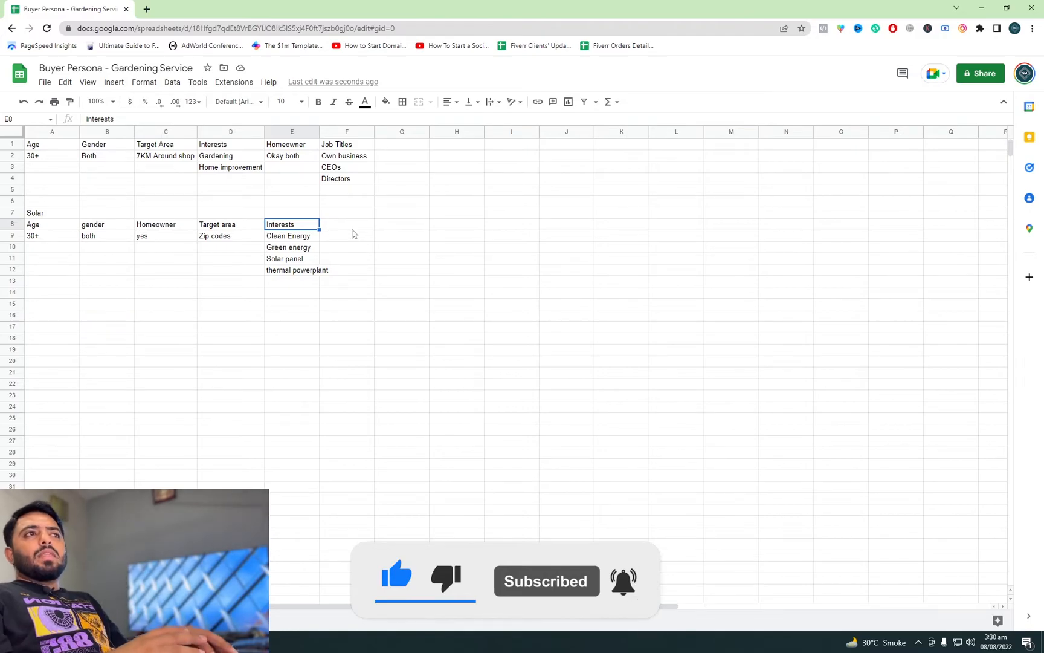
key(Right)
text(Job )
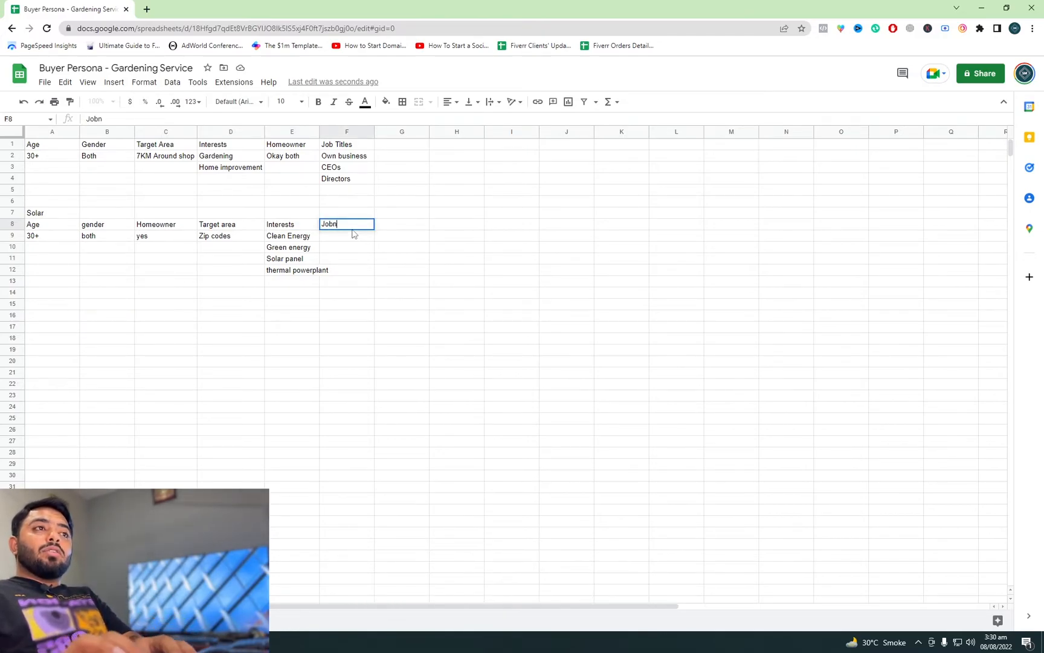
text(tit)
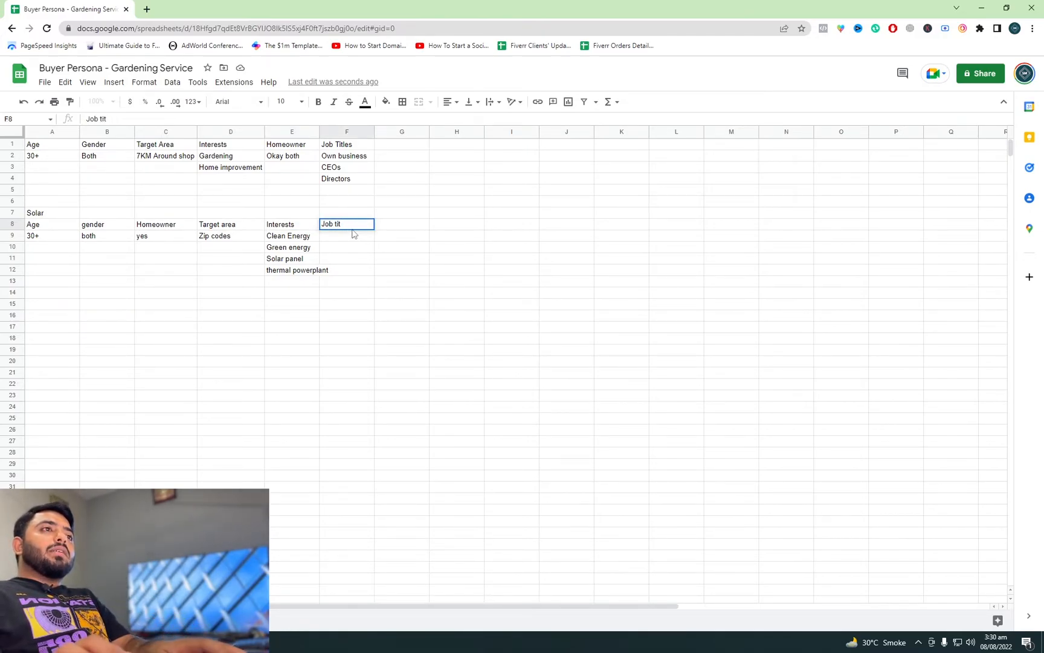
text(les)
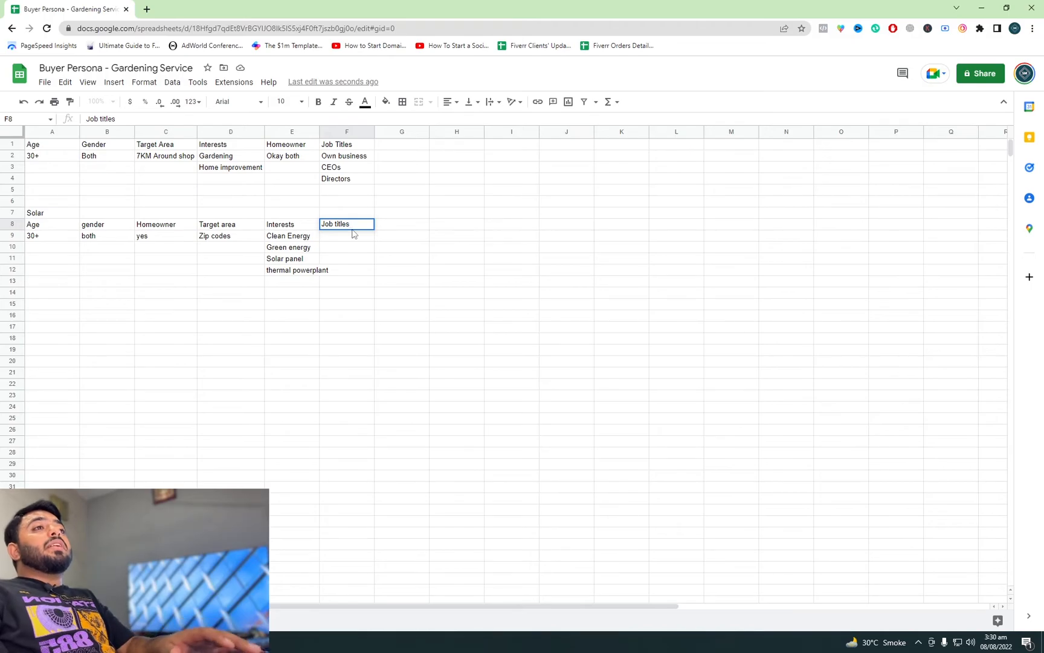
key(Return)
text(Own business)
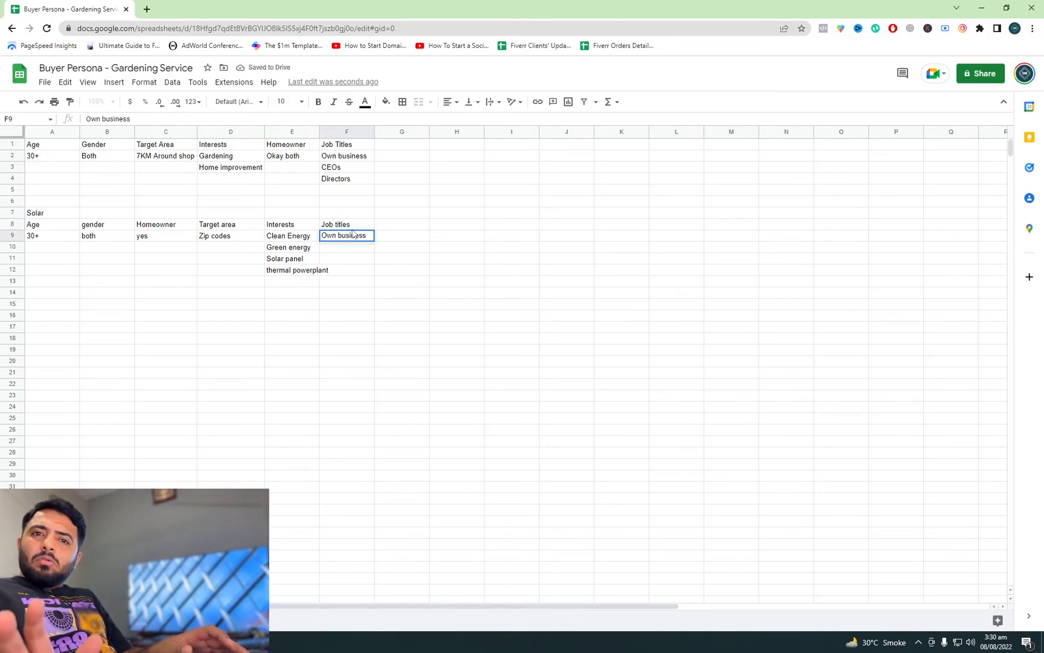
key(Return)
Step: Add CEOs, Directors and Managers in cells F10 to F12 of the Solar persona's job titles list
text(CEOs)
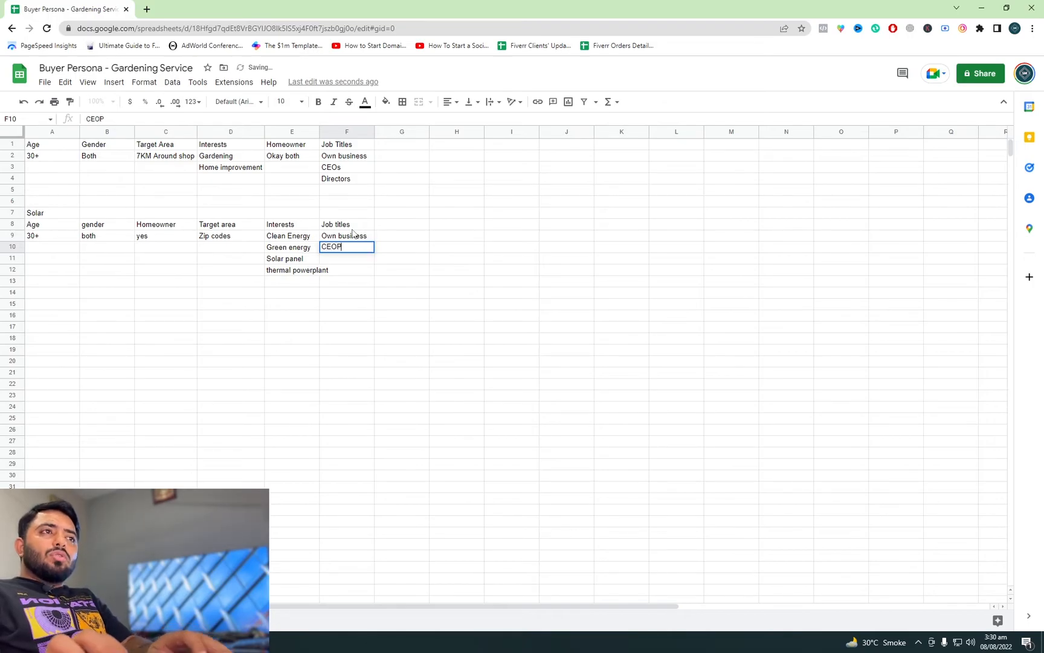
key(Return)
text(Directors)
key(Return)
text(Man)
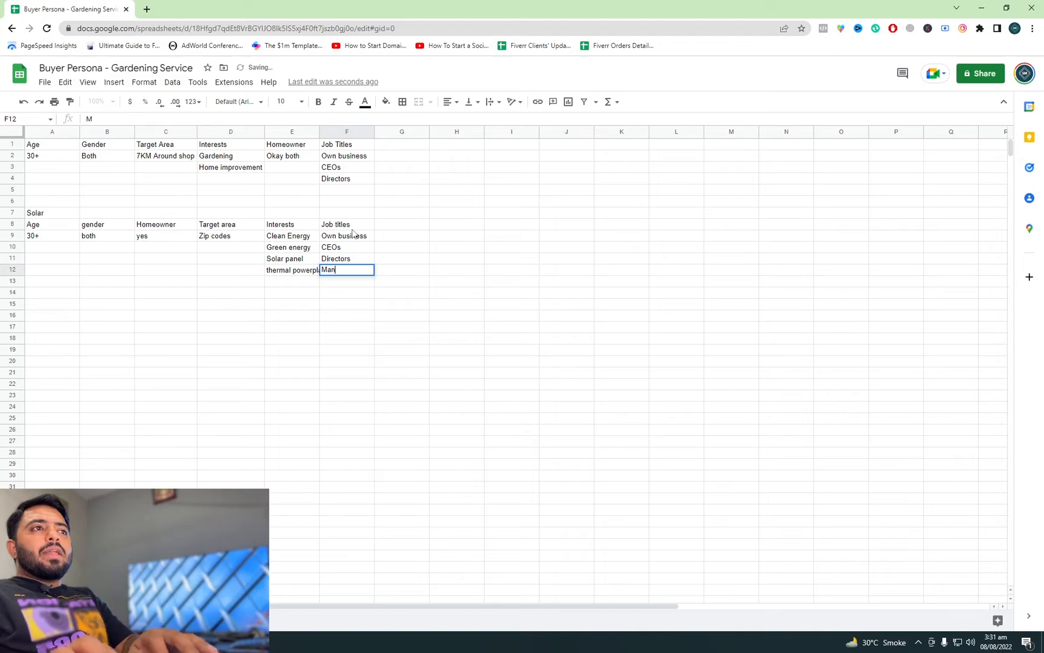
text(agers)
key(Return)
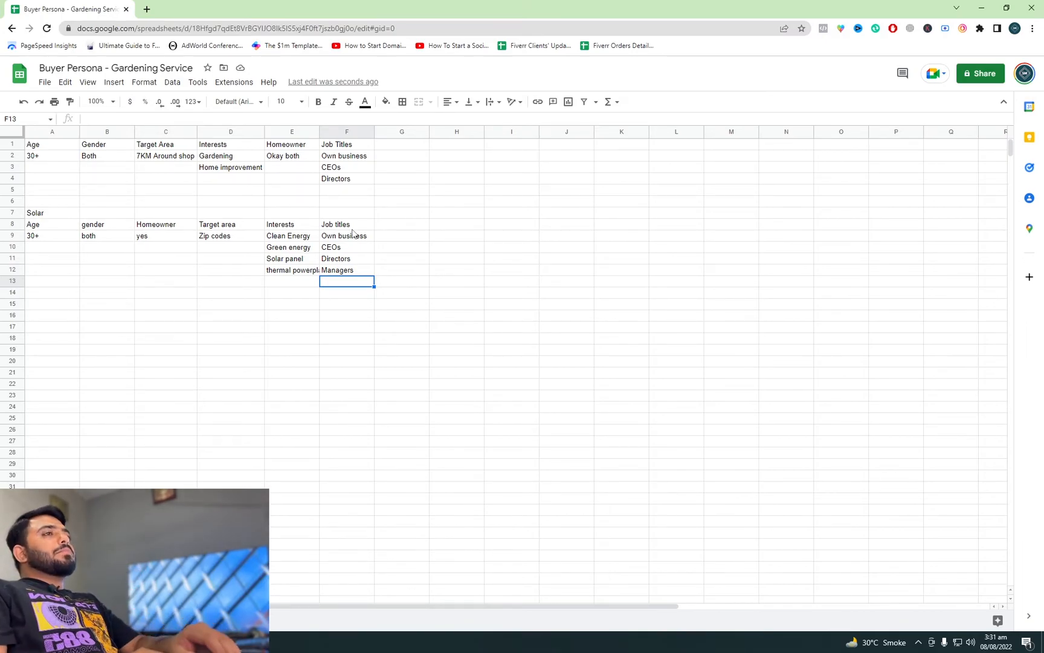
Step: Select cell G8 beside the Job titles header in the Solar persona
key(Up)
key(Up)
key(Up)
key(Up)
key(Up)
key(Right)
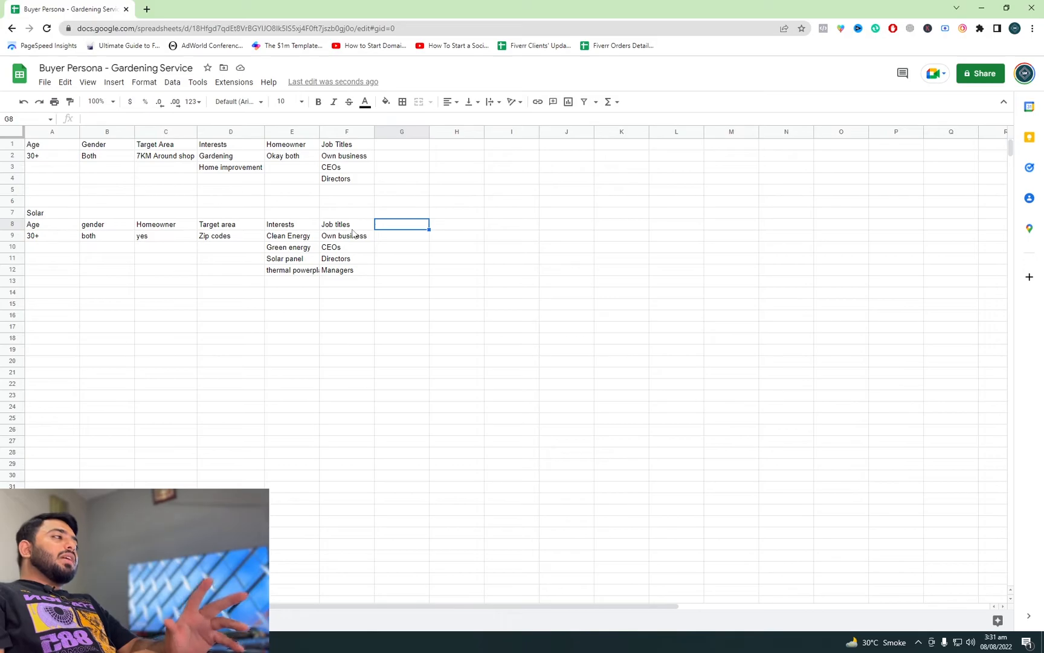